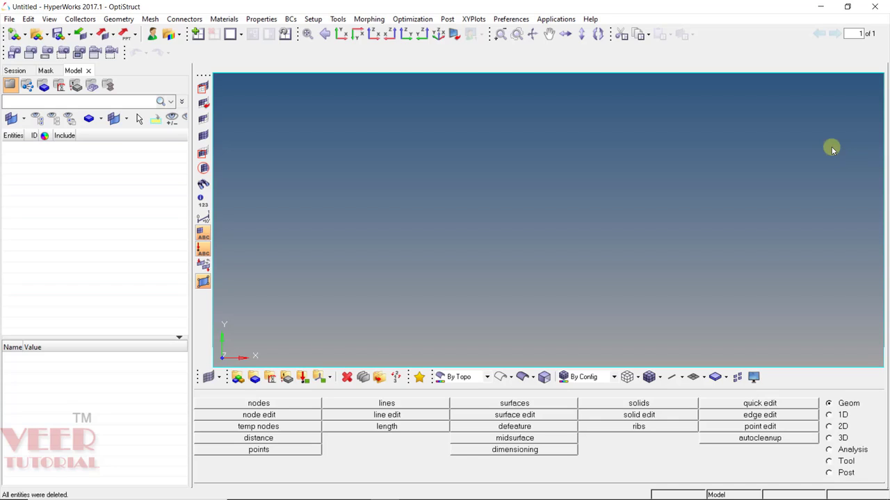
Close the plane-projection tool and load the Project.hm bracket model
key(shift+F7)
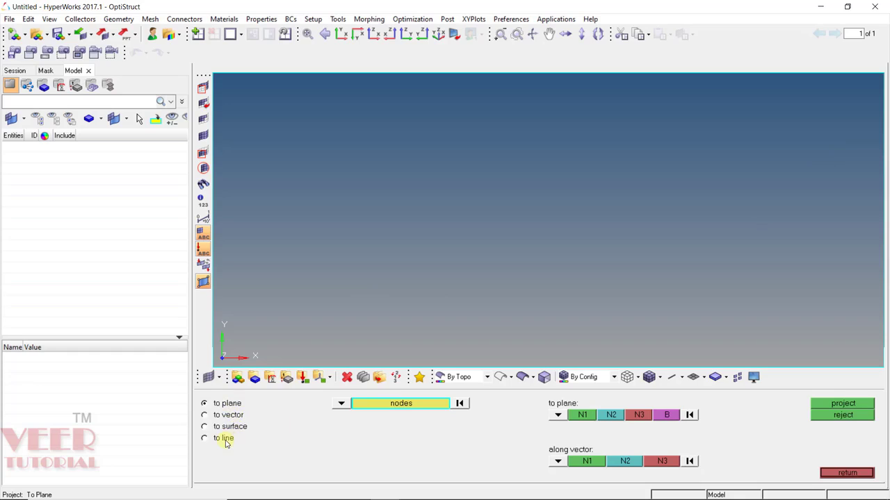
click(842, 473)
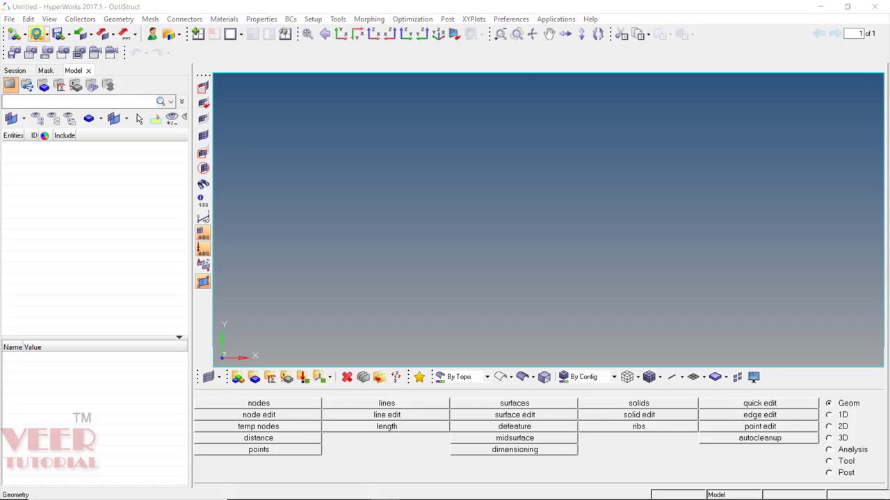
click(36, 34)
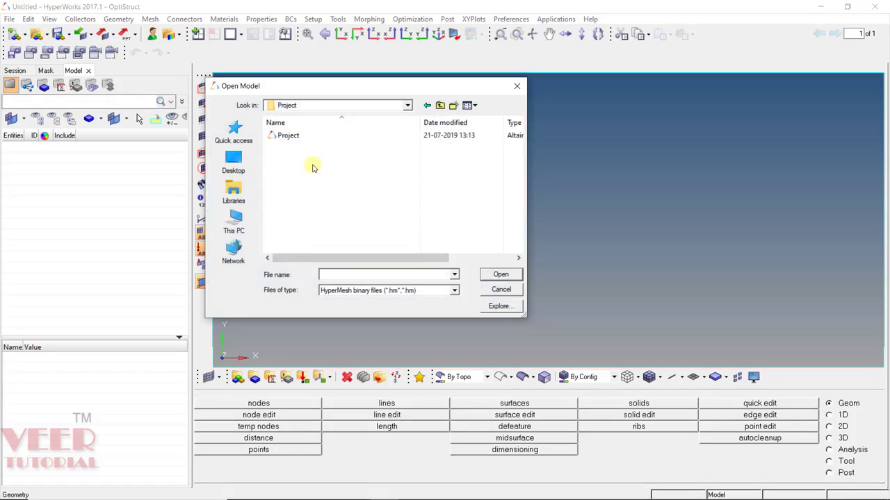
click(296, 137)
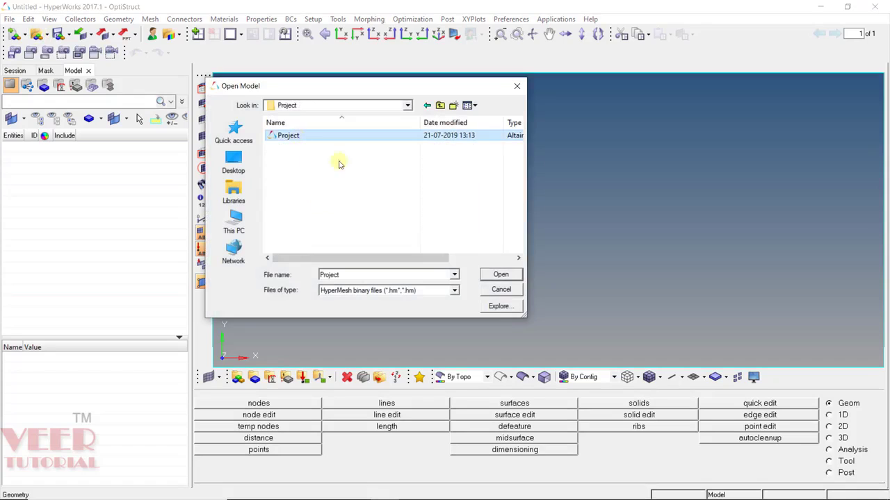
click(495, 275)
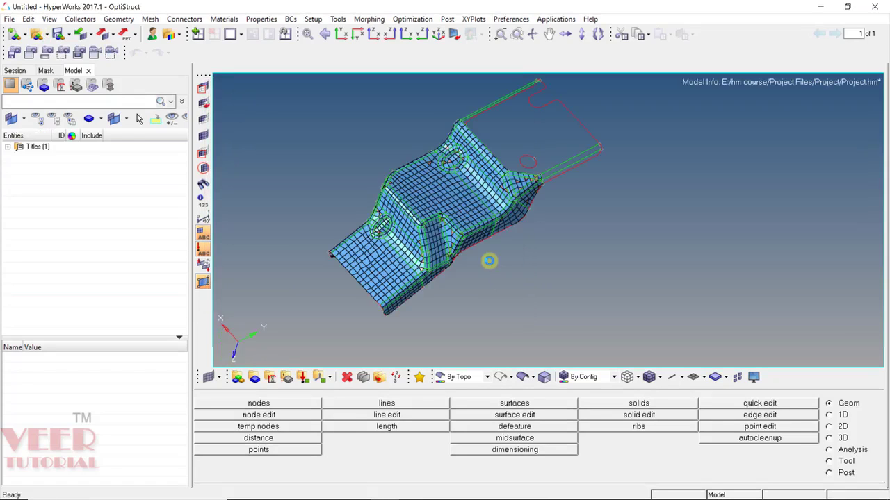
Show the geometry shaded over the mesh, rotate the bracket, and bring up the graphics options
click(523, 377)
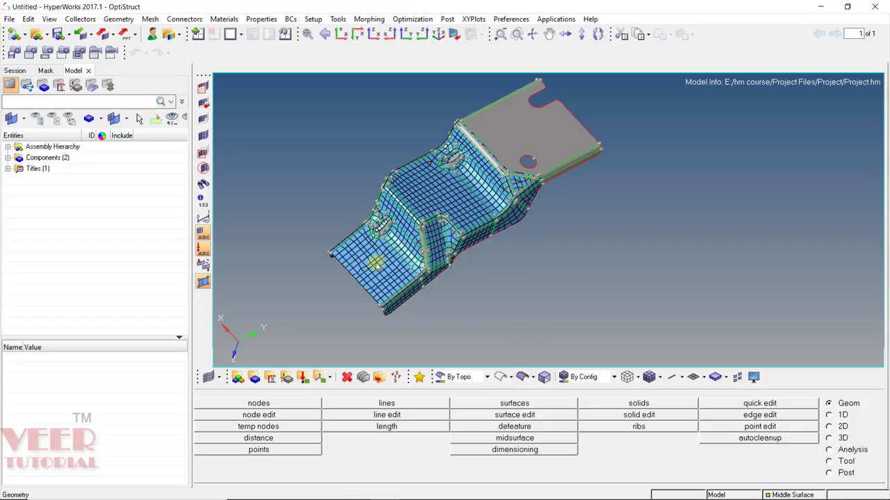
scroll(377, 264, up, 3)
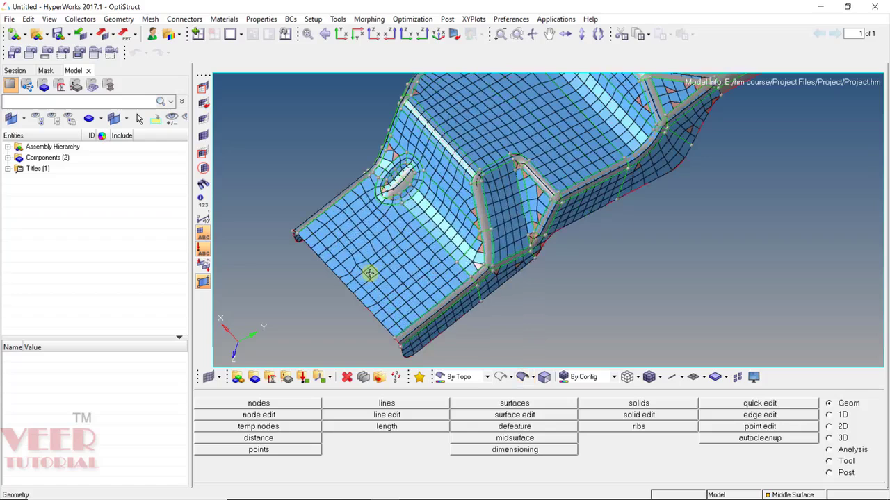
mouse_move(393, 264)
ctrl+mouse_down()
mouse_move(378, 278)
mouse_move(394, 260)
ctrl+mouse_up()
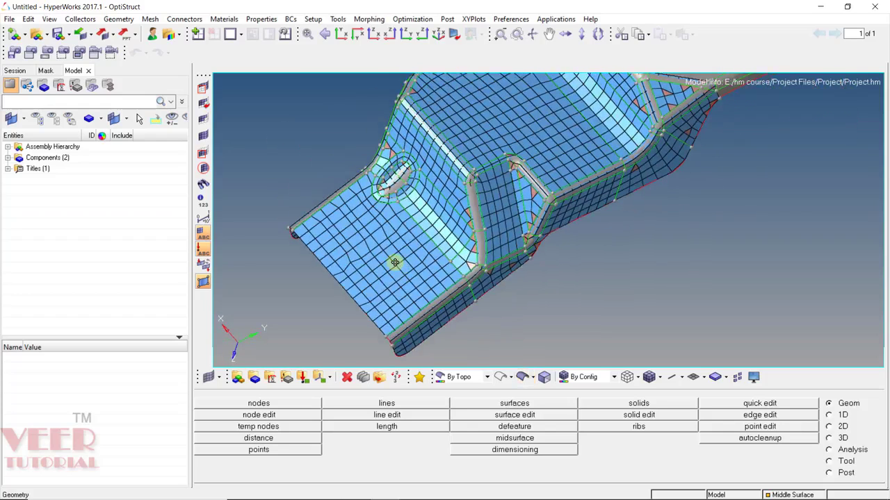
key(o)
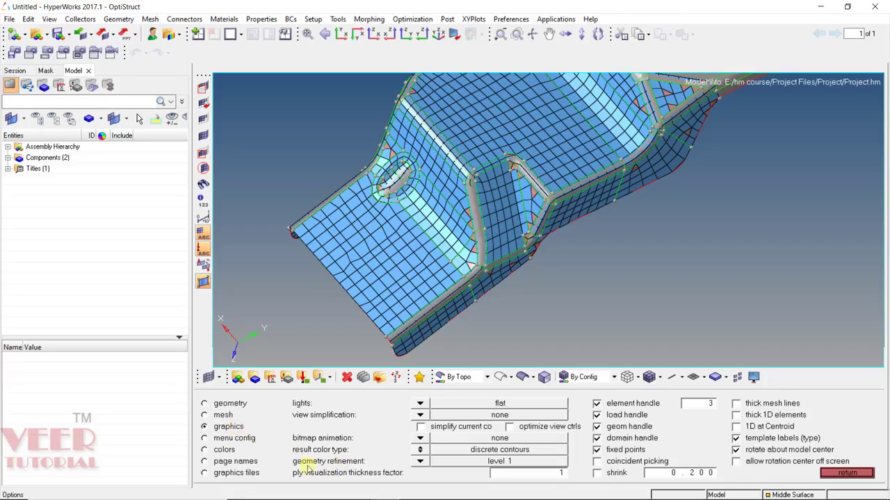
Raise geometry refinement from level 1 to level 5 and return to the Geom page
click(421, 462)
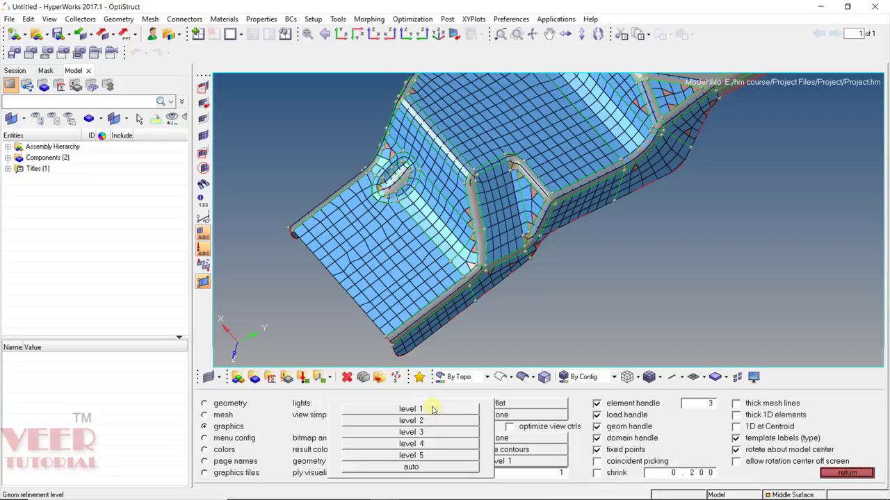
click(422, 456)
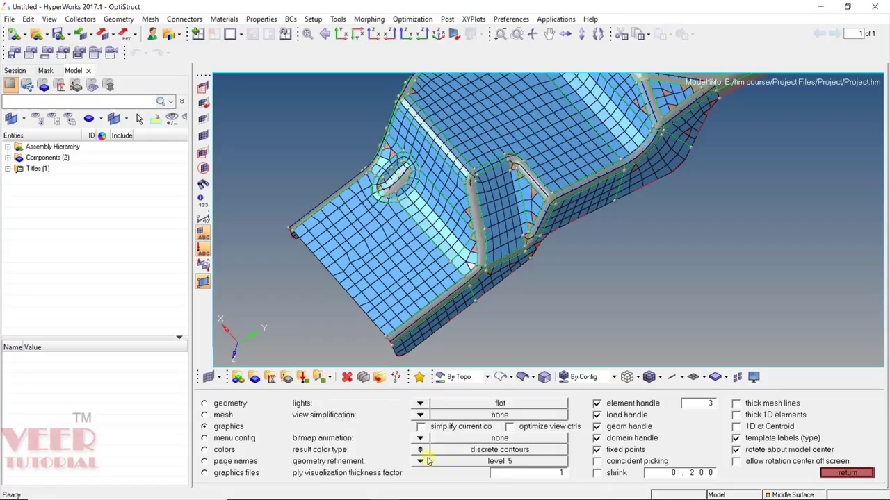
click(847, 473)
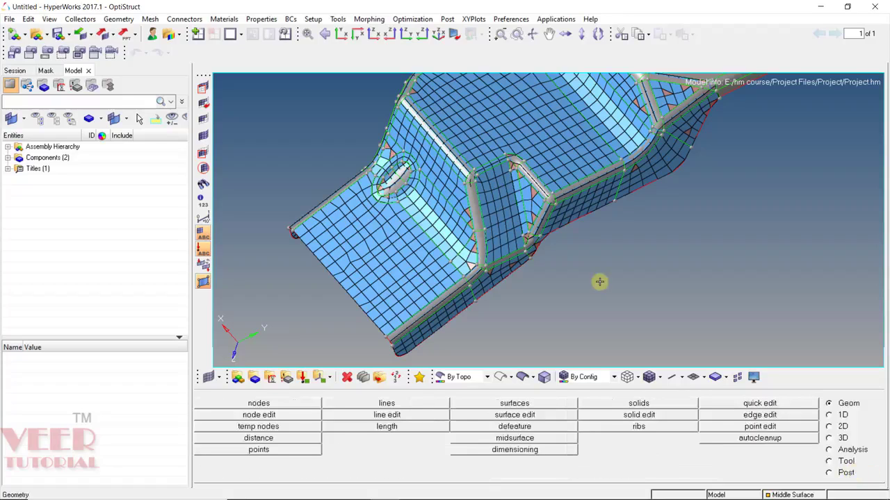
ctrl+drag(743, 265, 553, 295)
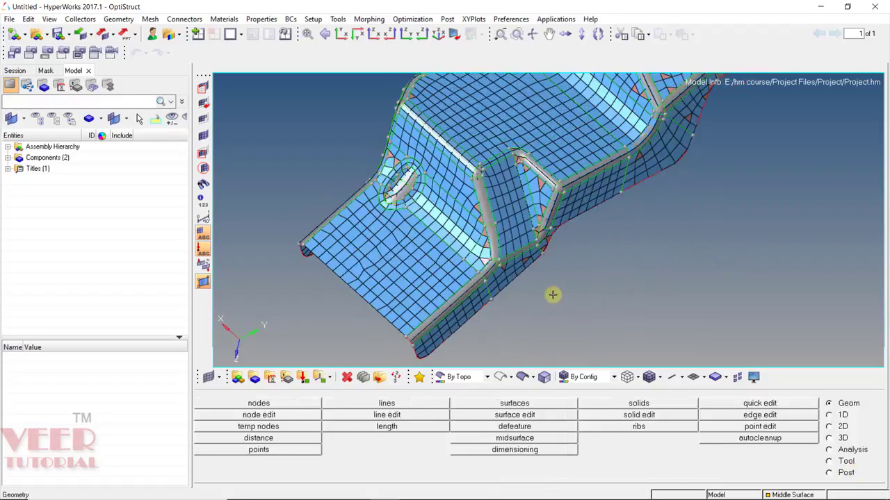
scroll(552, 295, down, 3)
ctrl+drag(582, 231, 586, 202)
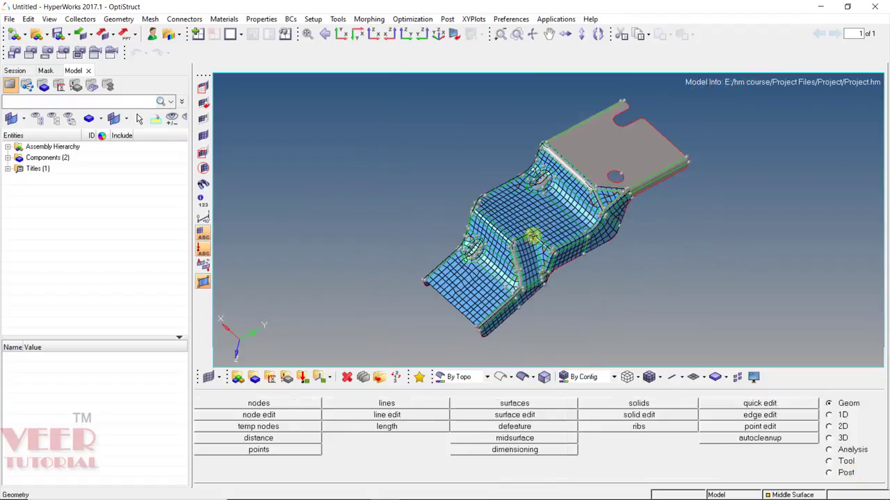
scroll(510, 314, up, 5)
ctrl+drag(675, 290, 546, 360)
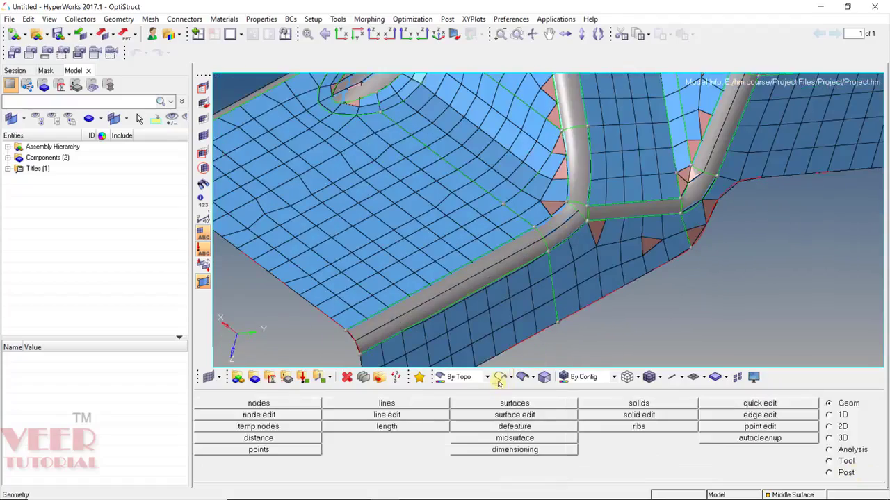
scroll(502, 253, up, 3)
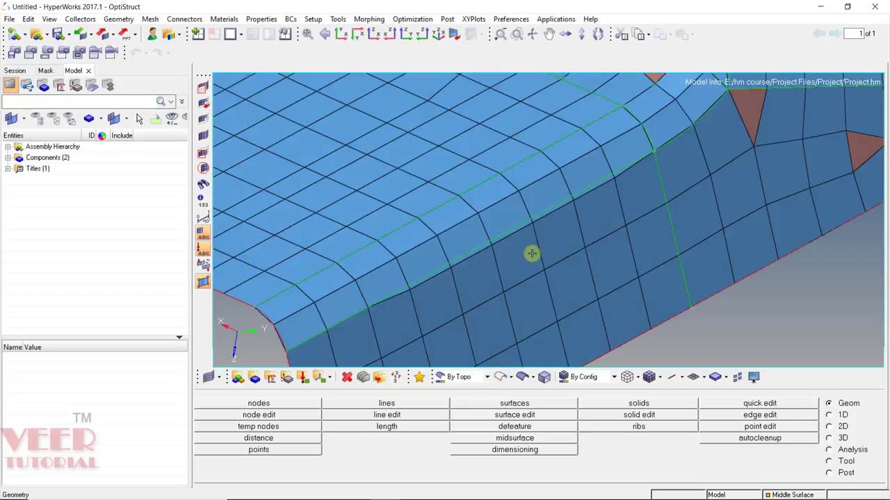
ctrl+drag(531, 254, 658, 175)
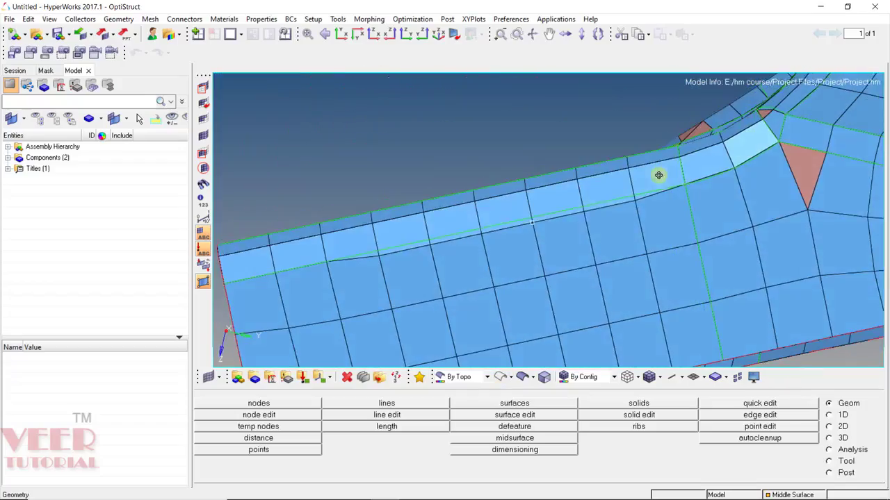
ctrl+drag(549, 229, 718, 243)
ctrl+drag(521, 247, 481, 131)
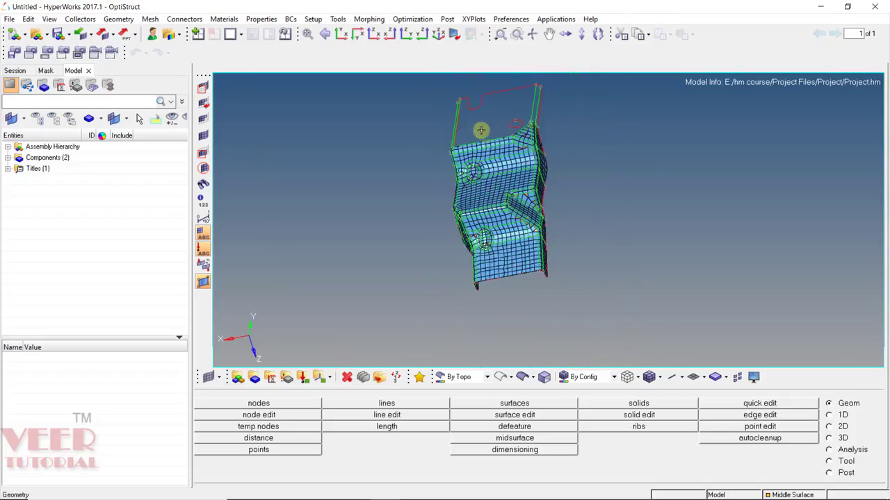
scroll(481, 131, up, 5)
scroll(540, 244, down, 3)
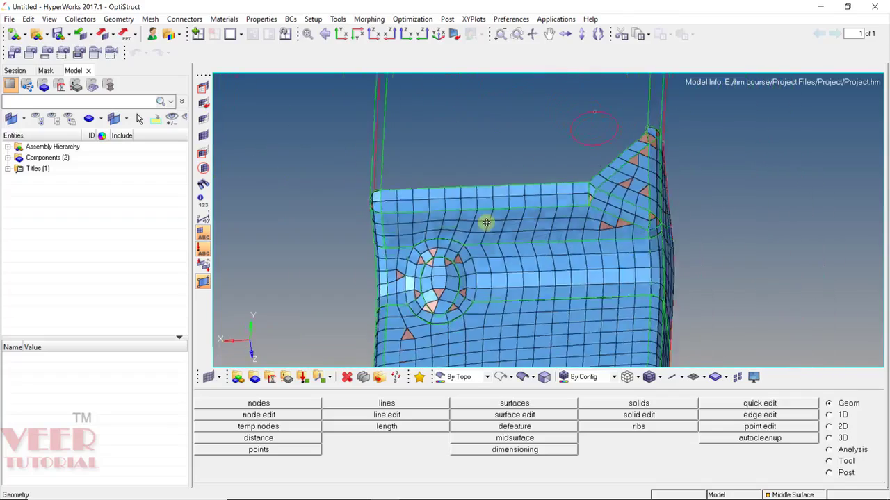
scroll(486, 223, up, 4)
click(521, 376)
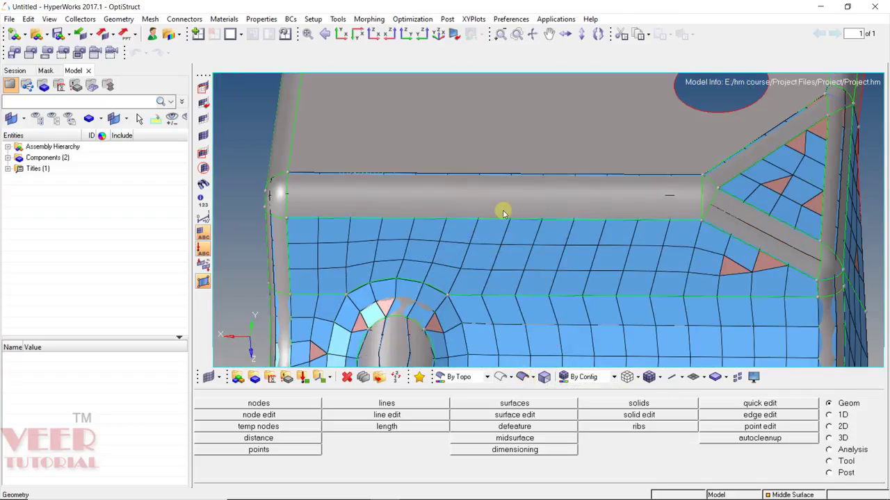
scroll(434, 157, down, 2)
scroll(438, 161, down, 2)
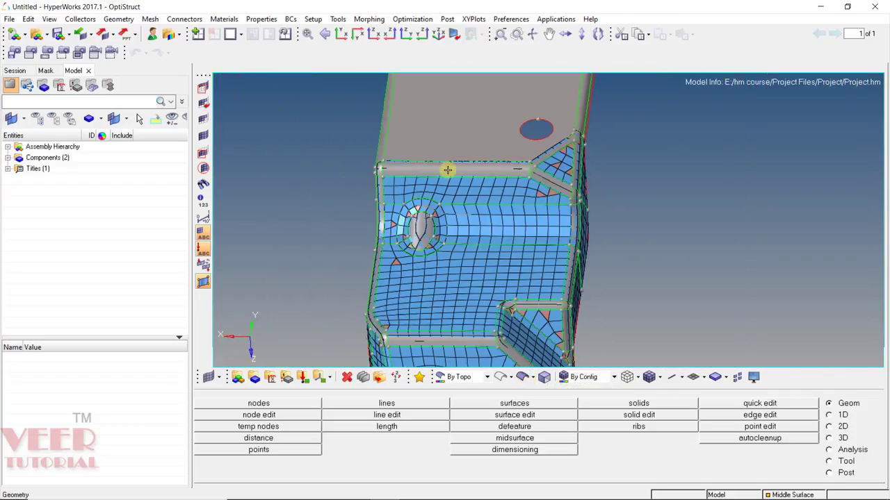
ctrl+drag(447, 169, 452, 182)
scroll(452, 251, up, 3)
scroll(452, 251, up, 3)
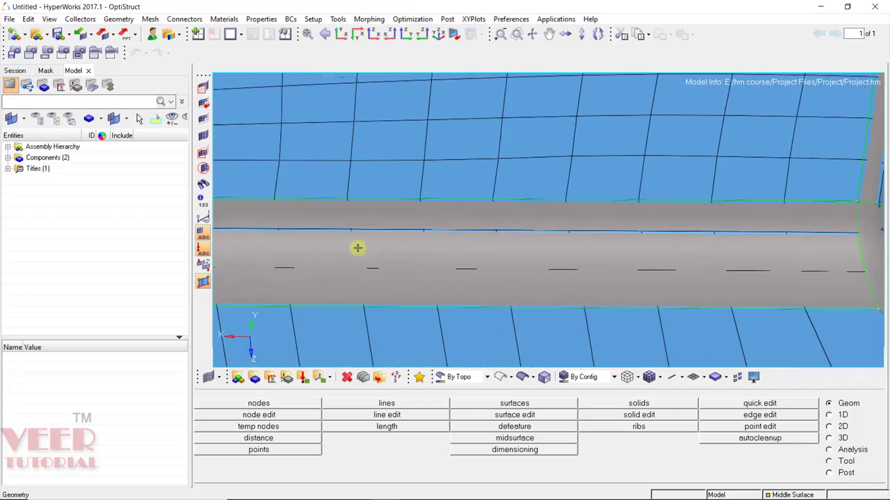
scroll(533, 244, down, 4)
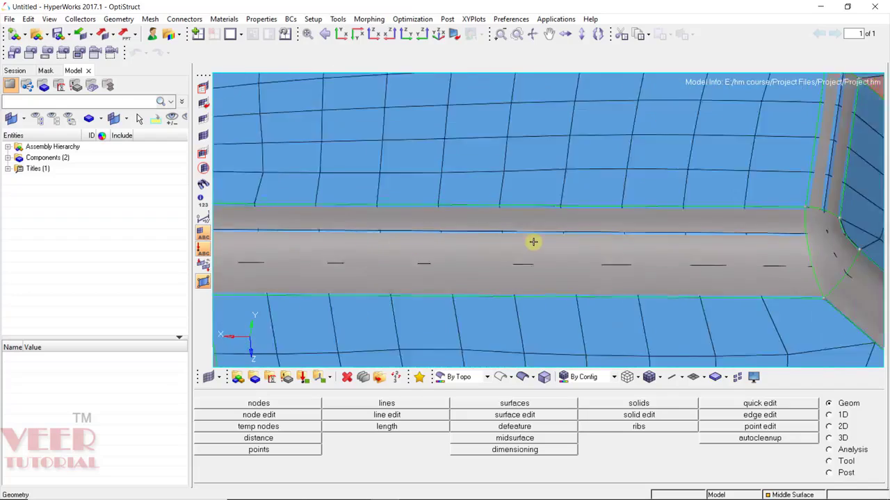
scroll(584, 101, up, 4)
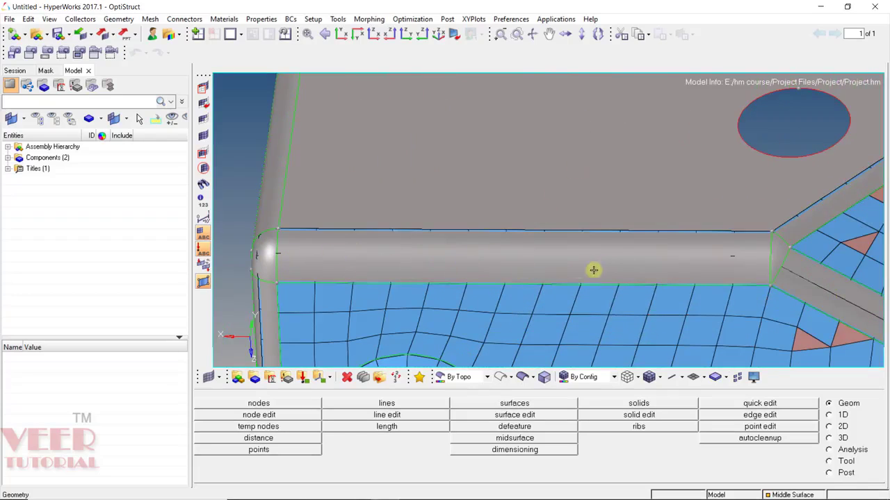
Toggle the geometry to wireframe and back to shaded, then rotate to the bracket's rounded corner
click(504, 379)
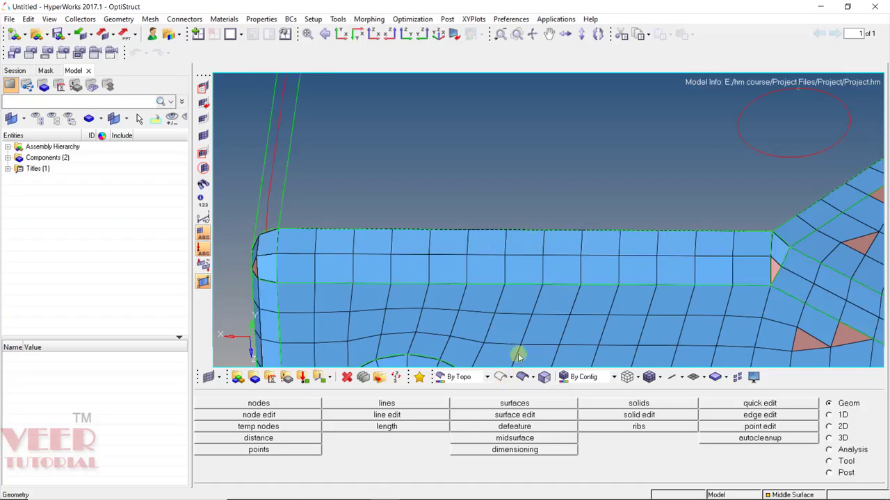
click(523, 376)
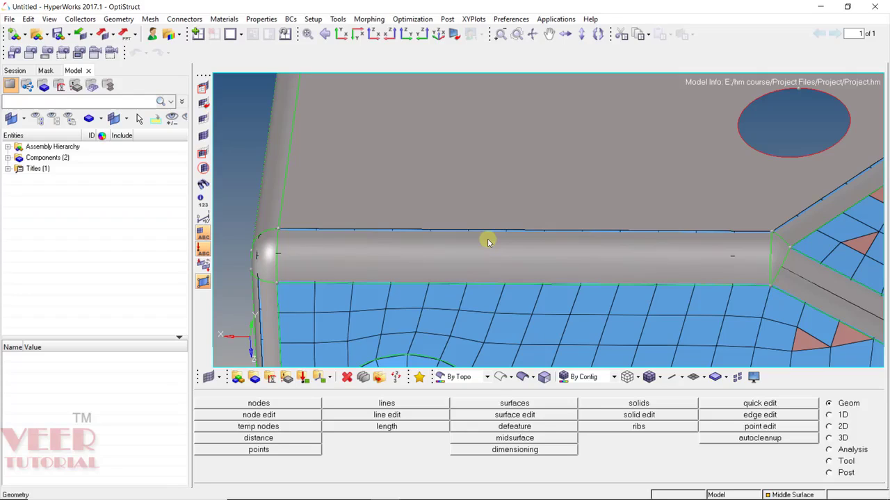
scroll(488, 242, down, 3)
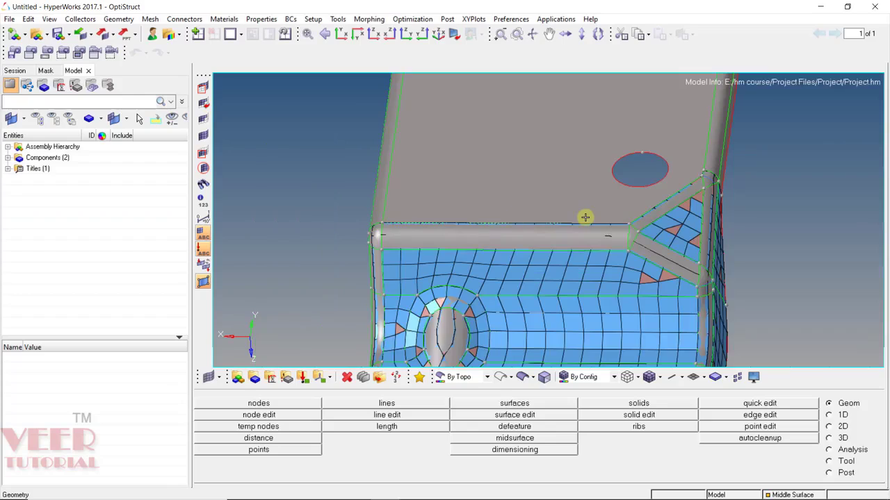
ctrl+drag(665, 226, 549, 237)
scroll(550, 237, up, 8)
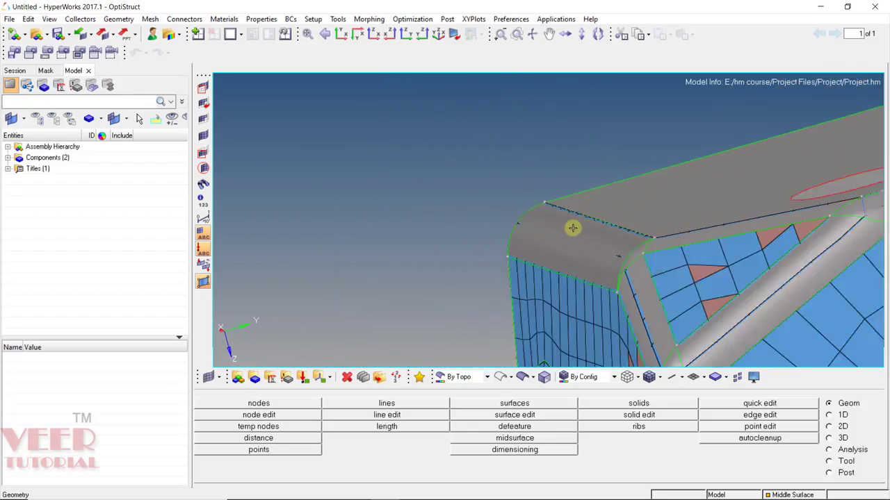
ctrl+drag(661, 268, 554, 242)
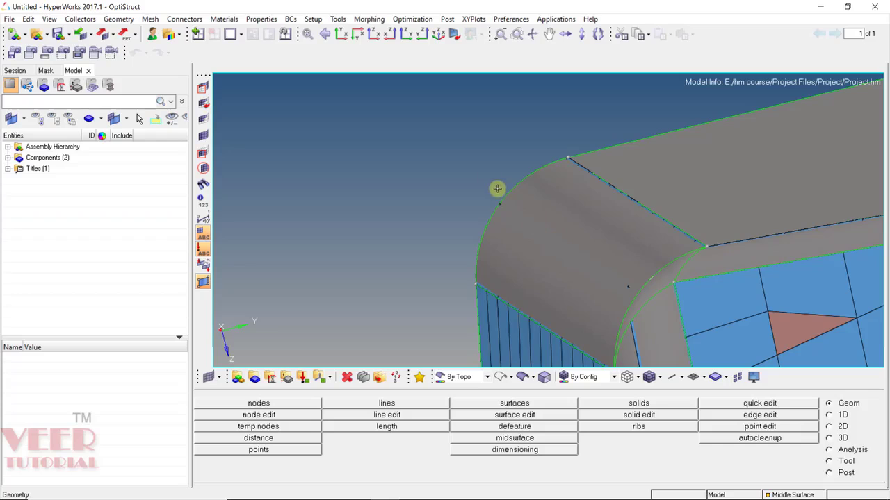
Rotate the bracket to show its top face and fillets, then go to the Tool page
scroll(528, 196, down, 8)
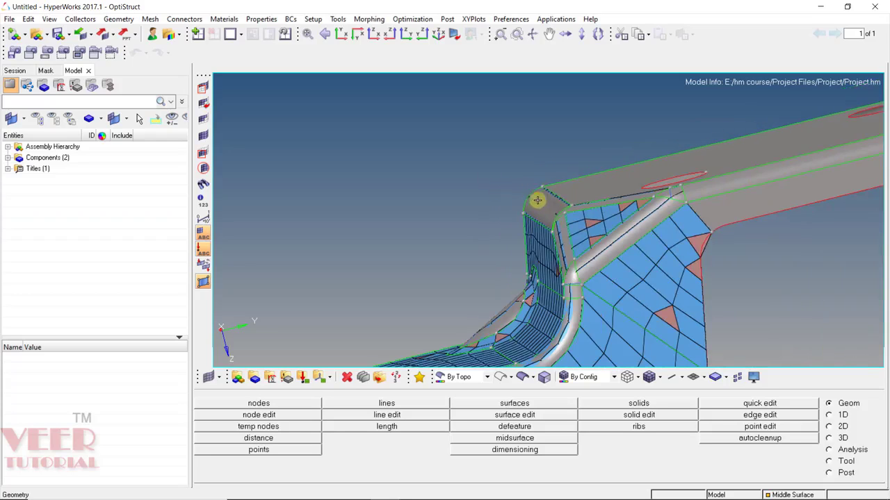
scroll(560, 210, down, 2)
ctrl+drag(539, 198, 688, 240)
scroll(493, 204, up, 4)
ctrl+drag(492, 204, 529, 255)
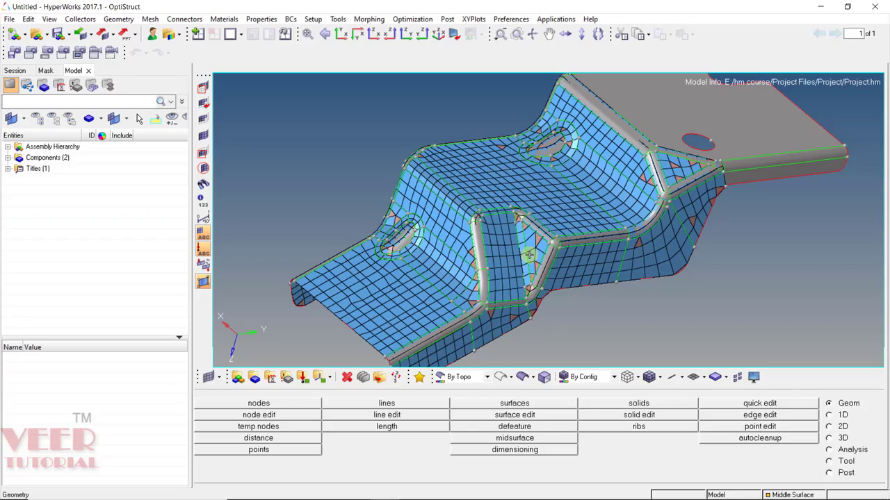
click(844, 460)
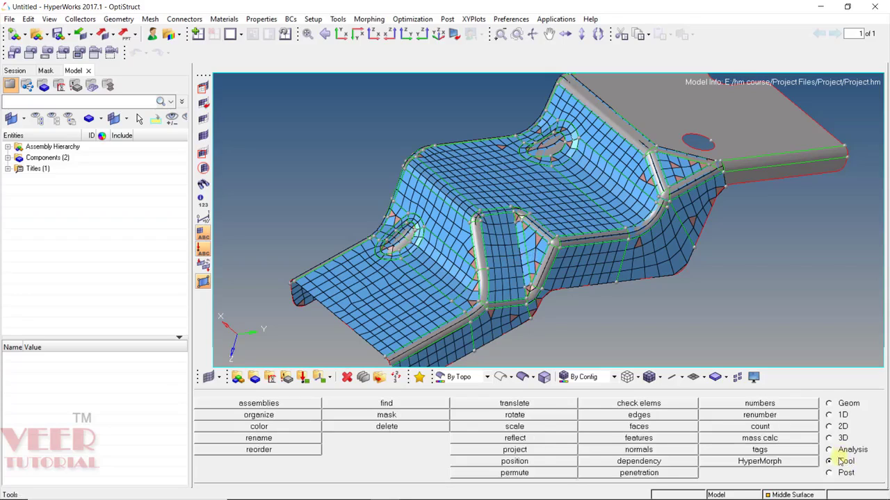
Set up Tool > project to move nodes 'to line' along the line normal
click(532, 452)
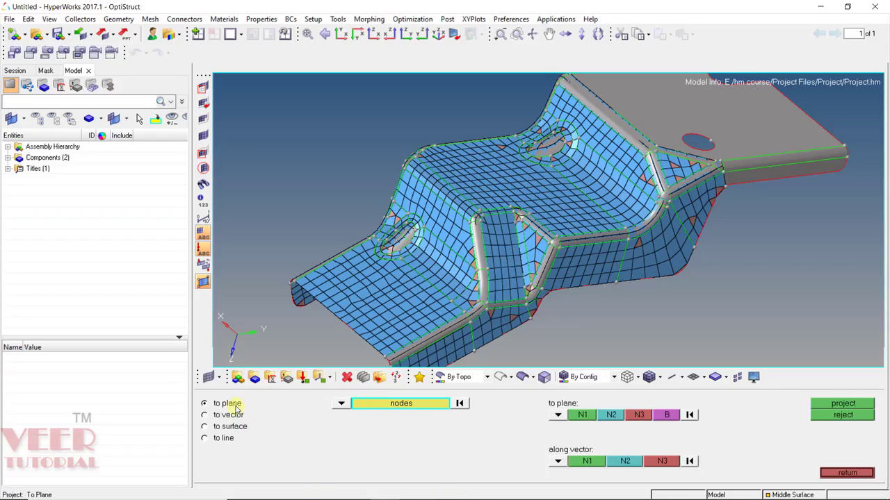
click(214, 441)
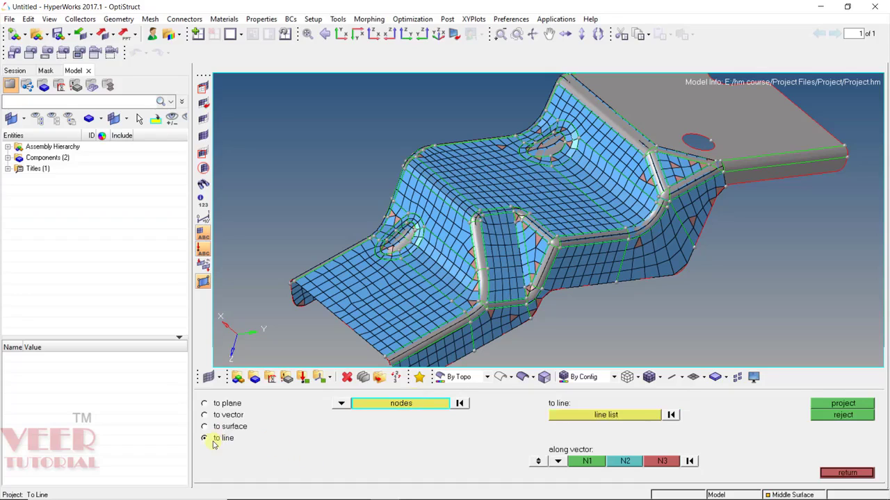
click(538, 462)
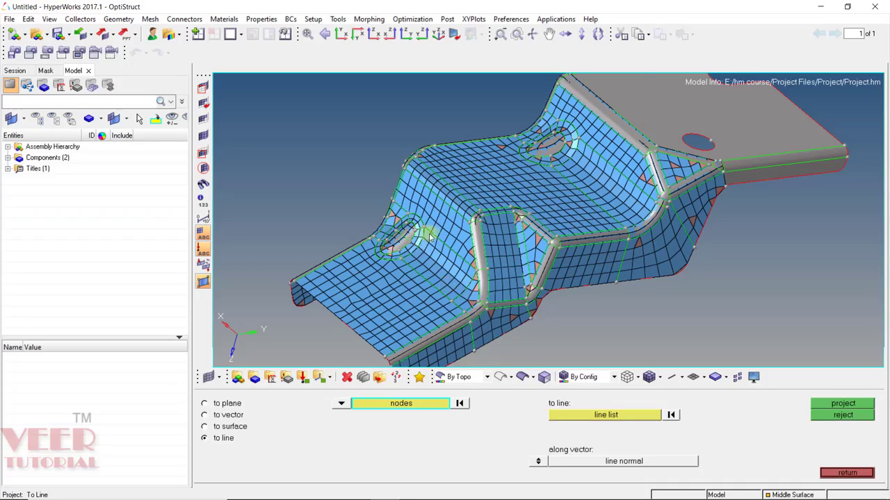
Rotate to view the tube and flange and hide the shaded geometry
ctrl+drag(422, 233, 431, 235)
scroll(468, 323, up, 5)
scroll(391, 286, down, 2)
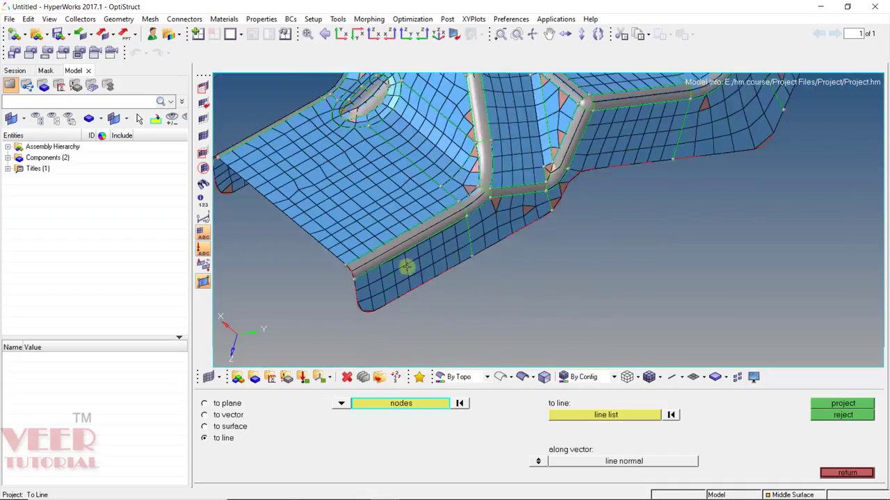
scroll(421, 259, up, 3)
ctrl+drag(487, 293, 399, 208)
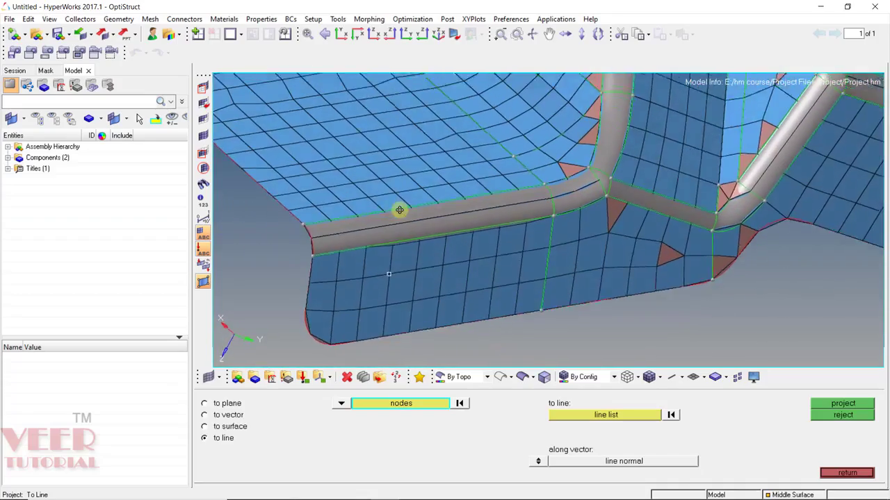
scroll(413, 206, up, 4)
scroll(528, 254, down, 2)
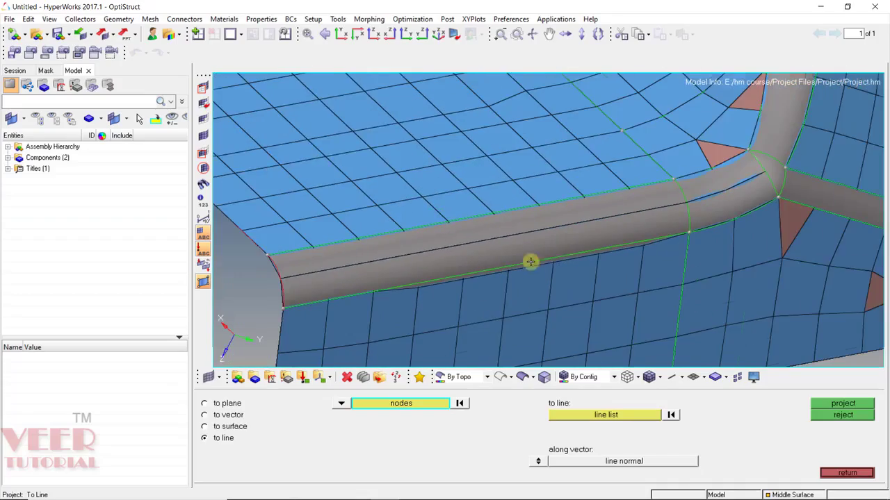
click(500, 377)
Project the seven flange-edge nodes onto the fillet's edge line
click(418, 287)
click(463, 279)
click(508, 271)
click(553, 262)
click(598, 254)
click(644, 245)
click(688, 232)
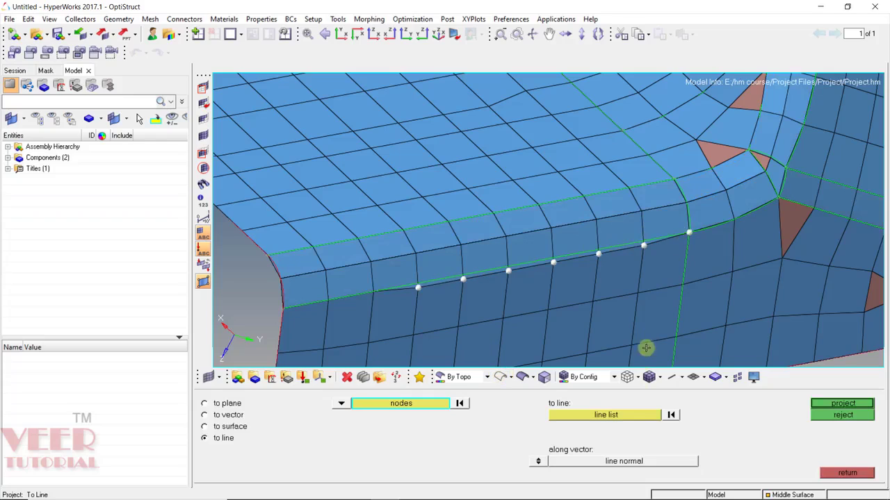
click(624, 418)
click(530, 259)
click(846, 401)
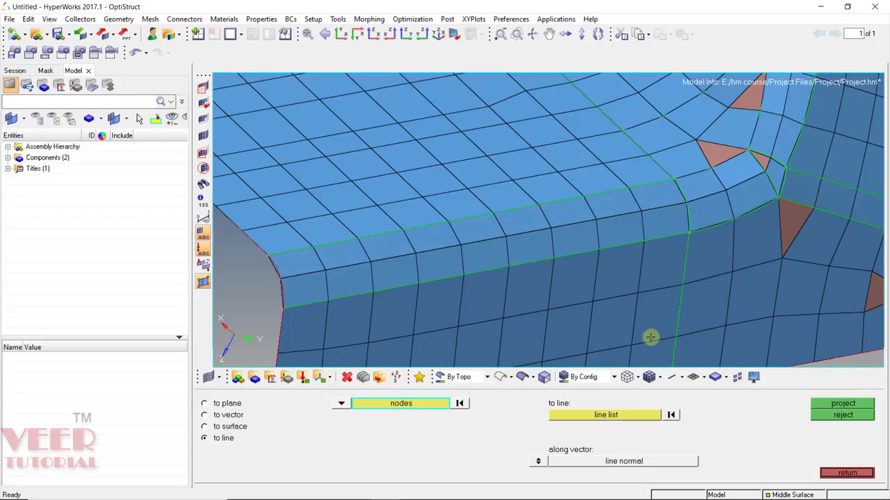
Show the shaded geometry to check the flange from another angle, then hide it again
ctrl+drag(460, 258, 449, 271)
scroll(440, 315, down, 5)
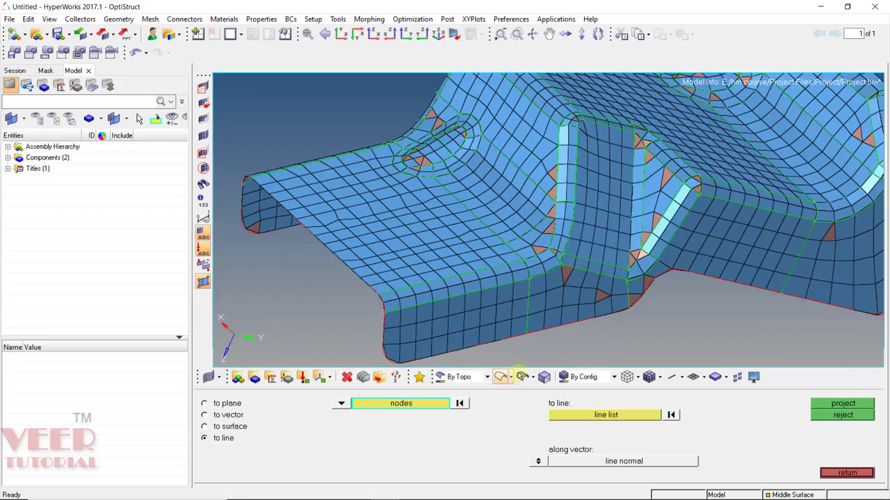
click(521, 377)
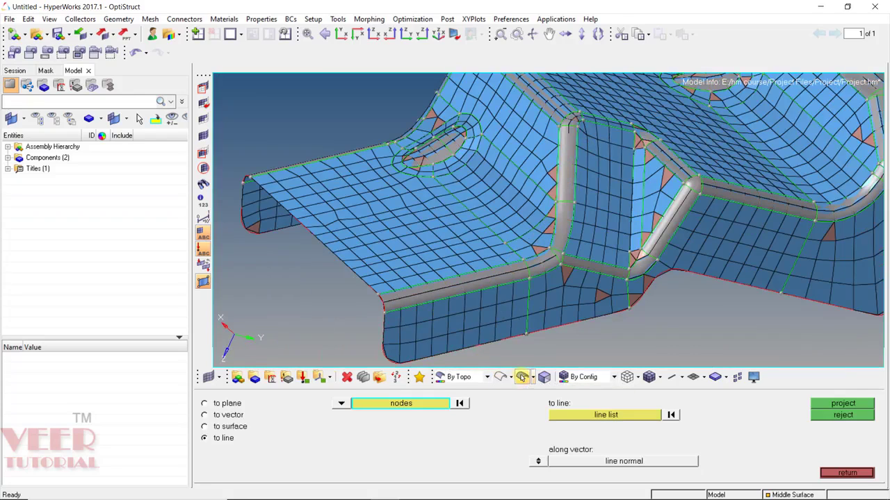
scroll(578, 172, up, 5)
ctrl+drag(397, 224, 518, 242)
scroll(554, 269, up, 4)
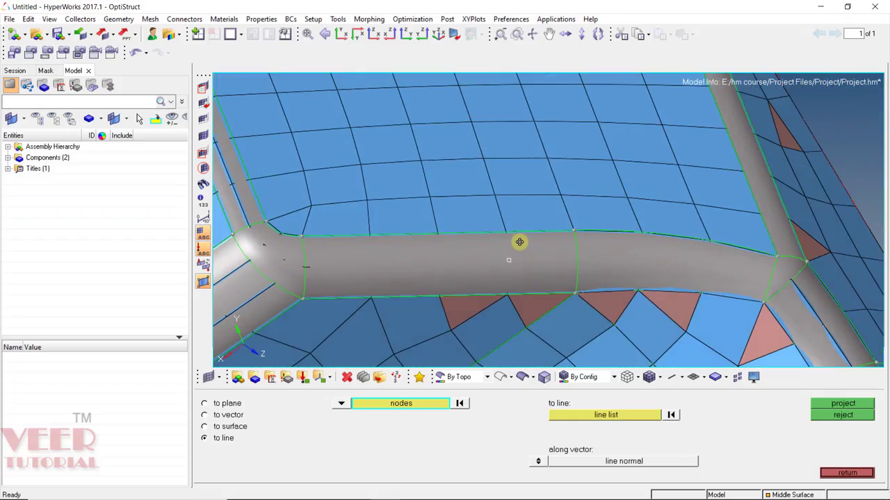
click(499, 377)
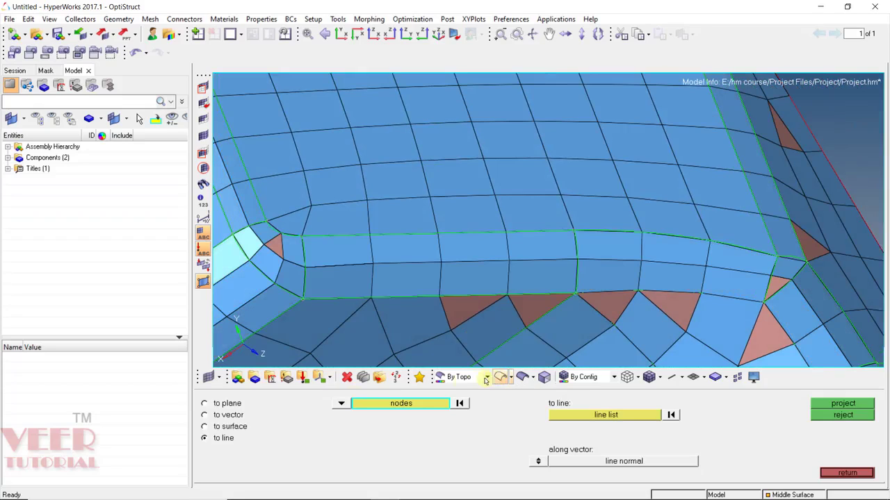
Project three fillet-strip nodes onto the fillet surface along the surface normal, then show the geometry
click(204, 426)
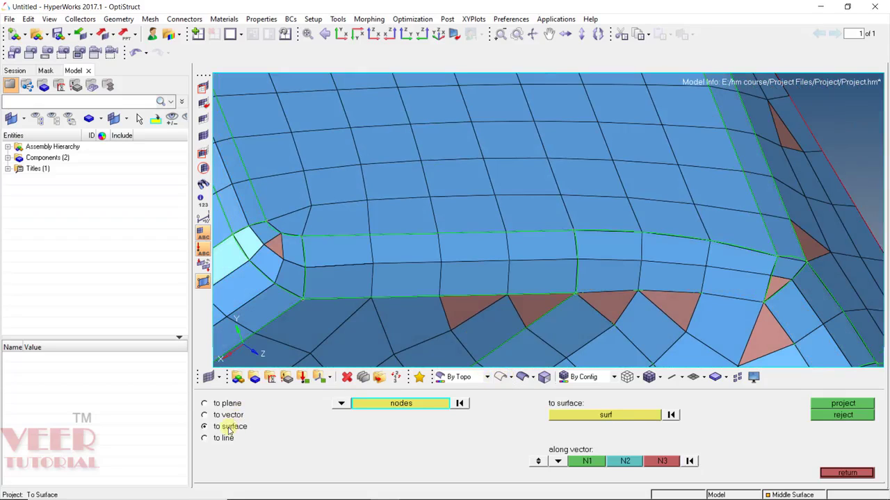
click(540, 463)
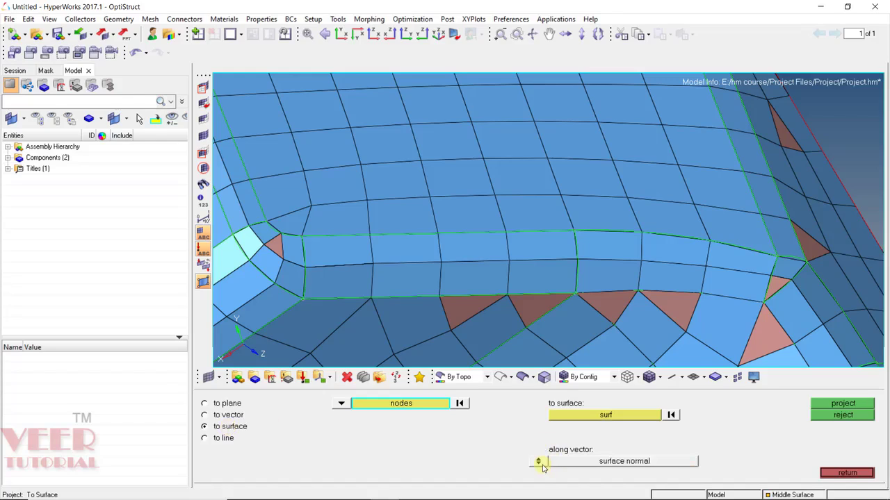
click(503, 259)
click(441, 262)
click(363, 262)
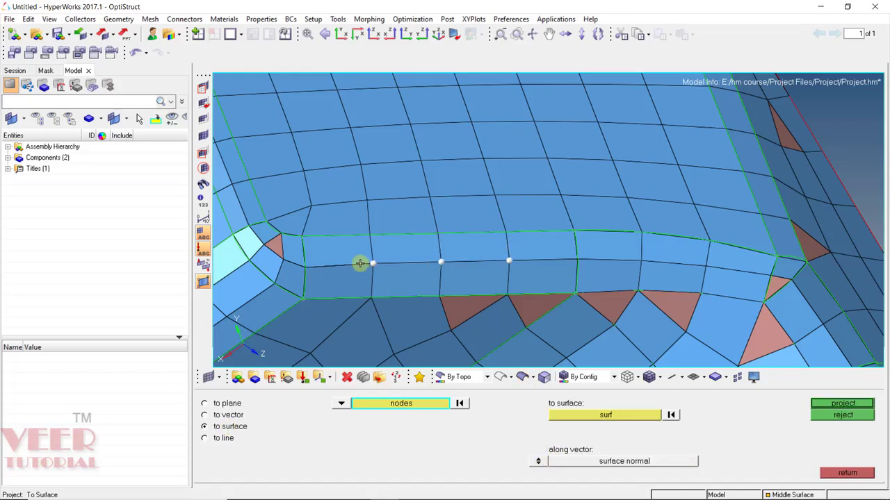
click(627, 417)
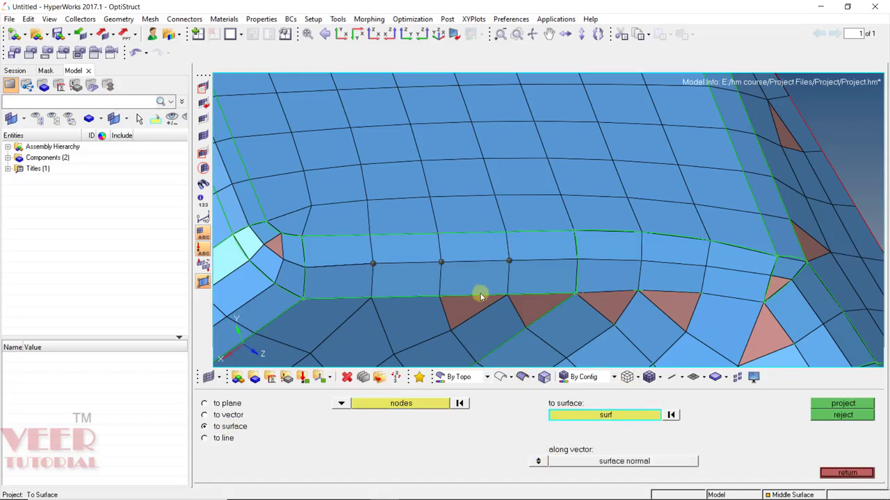
click(479, 297)
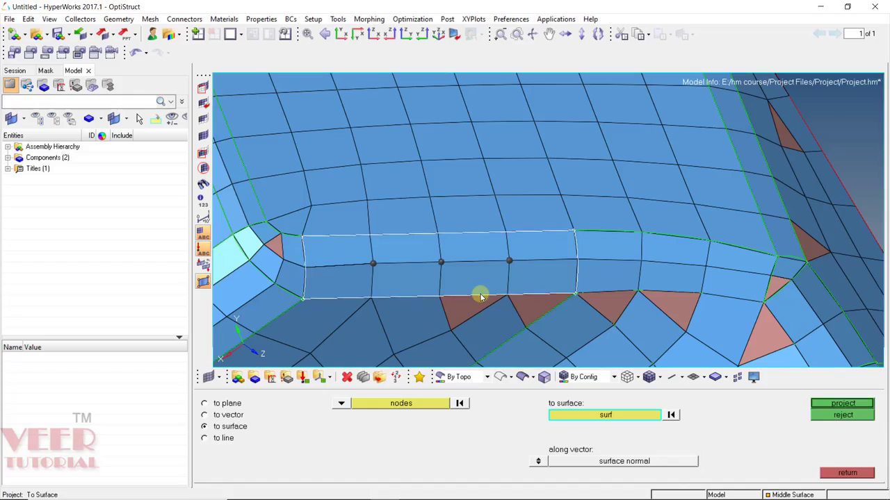
click(842, 404)
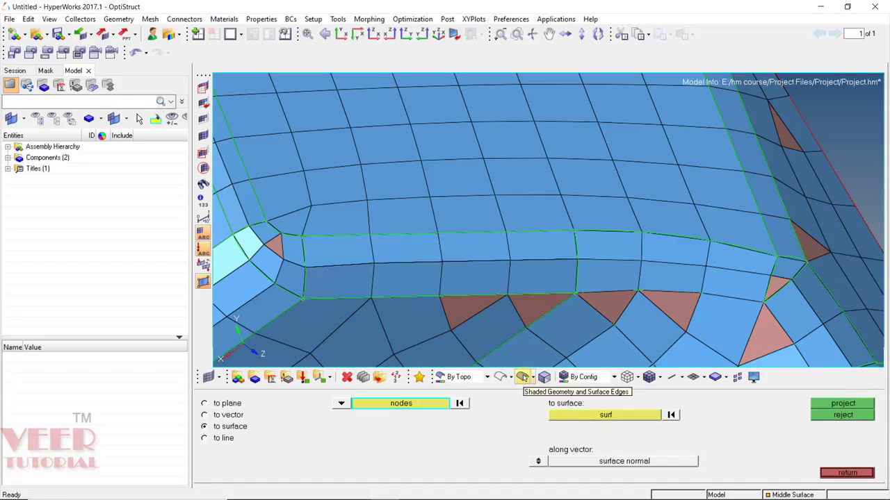
click(522, 376)
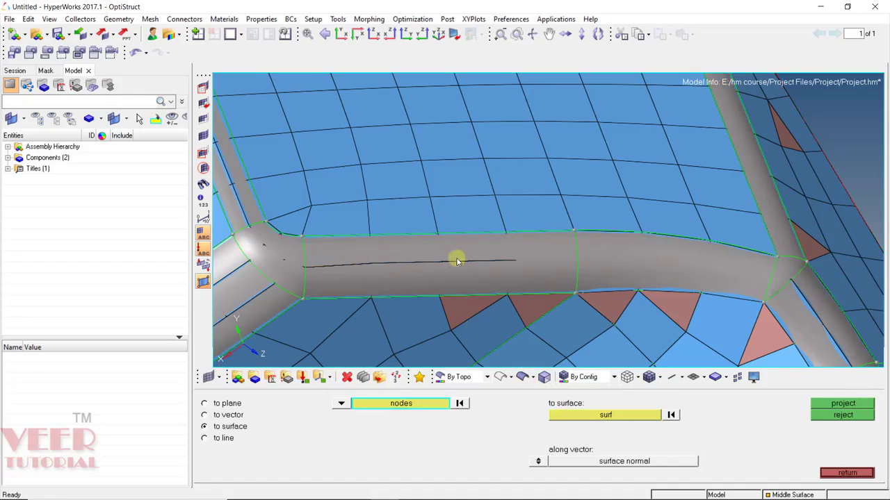
scroll(540, 262, down, 3)
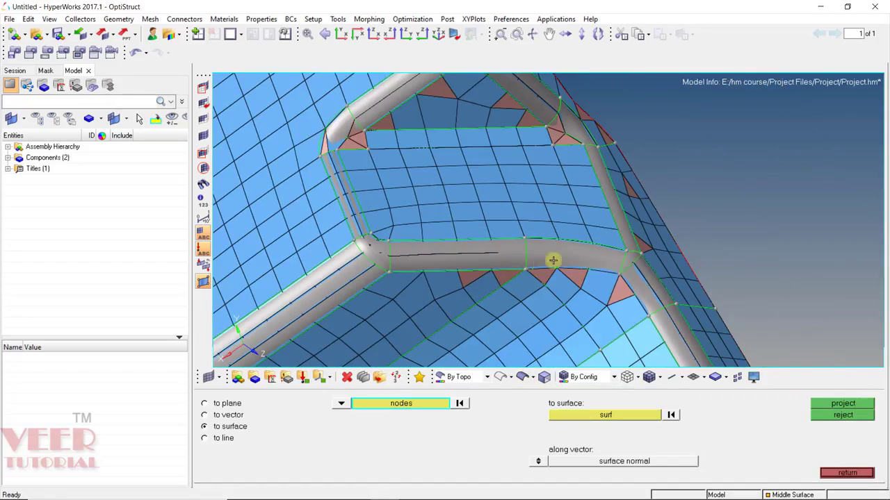
scroll(570, 260, up, 4)
Project four more mid-fillet nodes onto the fillet surface and redisplay the shaded geometry
click(501, 376)
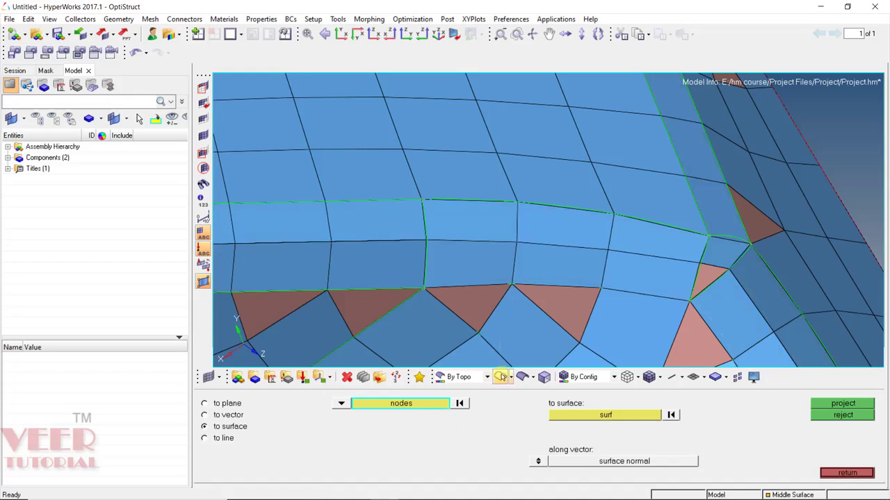
click(516, 242)
click(607, 250)
click(699, 263)
click(425, 240)
click(620, 415)
click(588, 285)
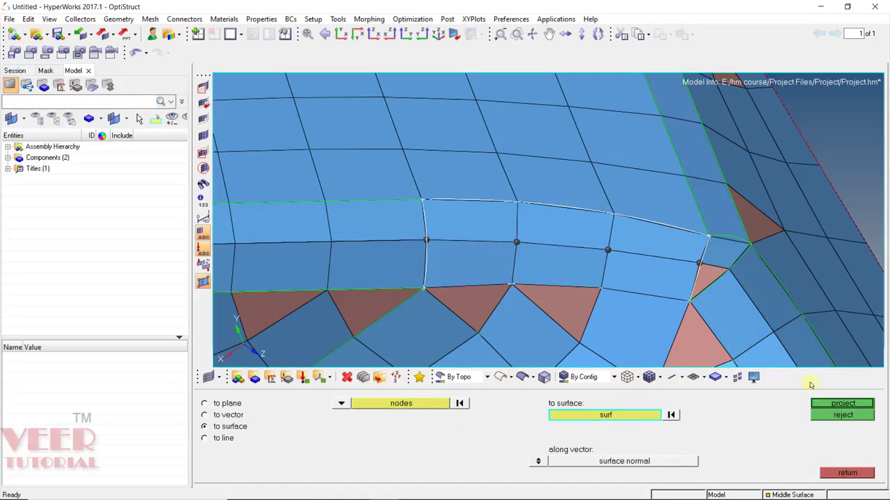
click(836, 405)
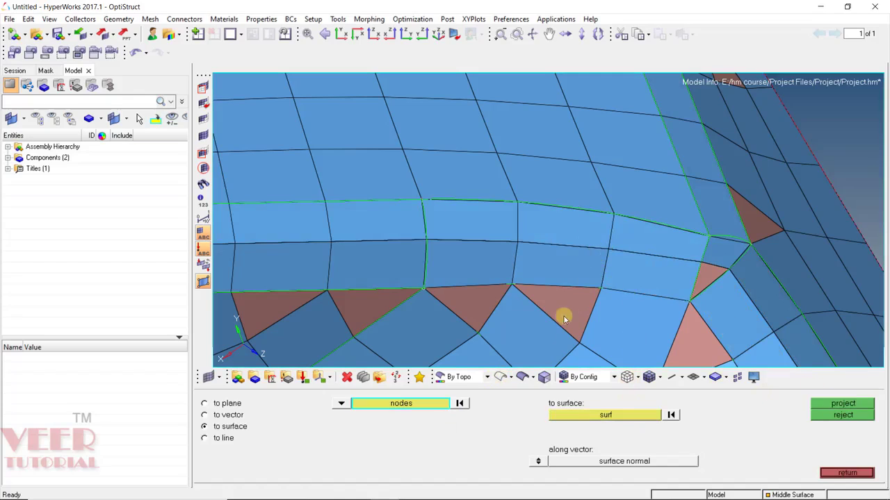
click(520, 376)
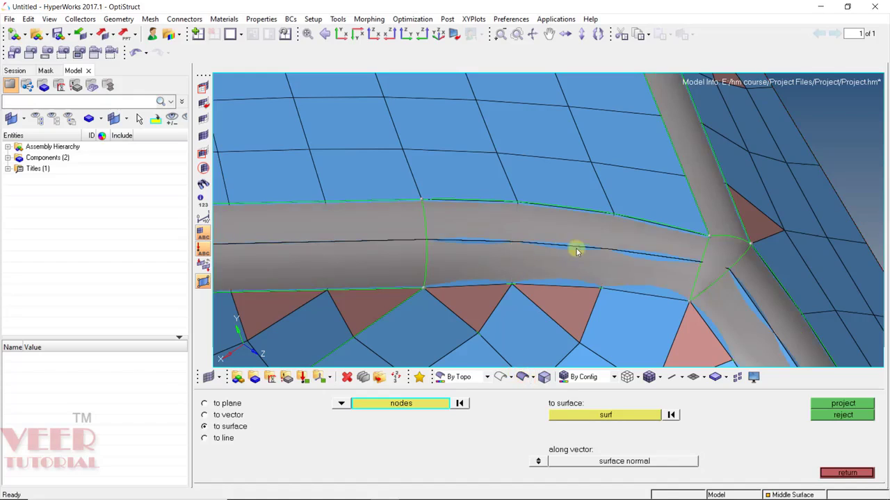
ctrl+drag(581, 264, 566, 229)
Window-select the 12 nodes along the flat strip and project them onto the strip surface
key(f)
scroll(544, 179, up, 10)
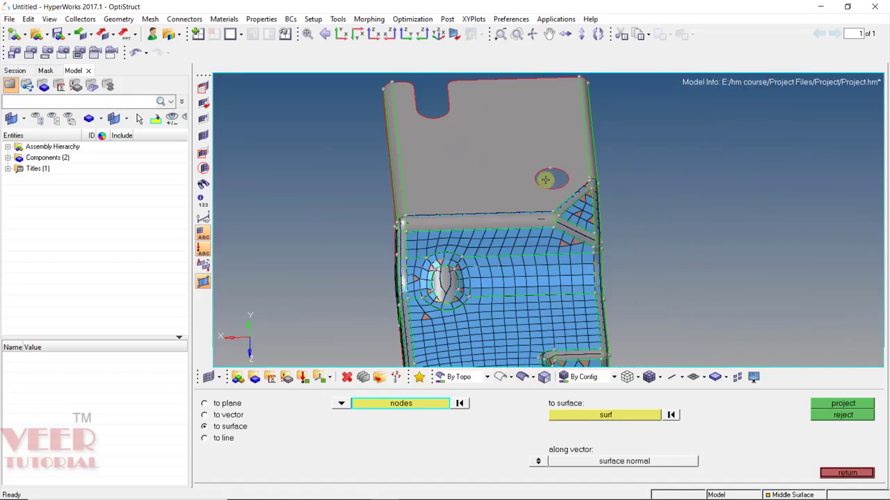
ctrl+drag(534, 223, 392, 264)
scroll(392, 264, up, 2)
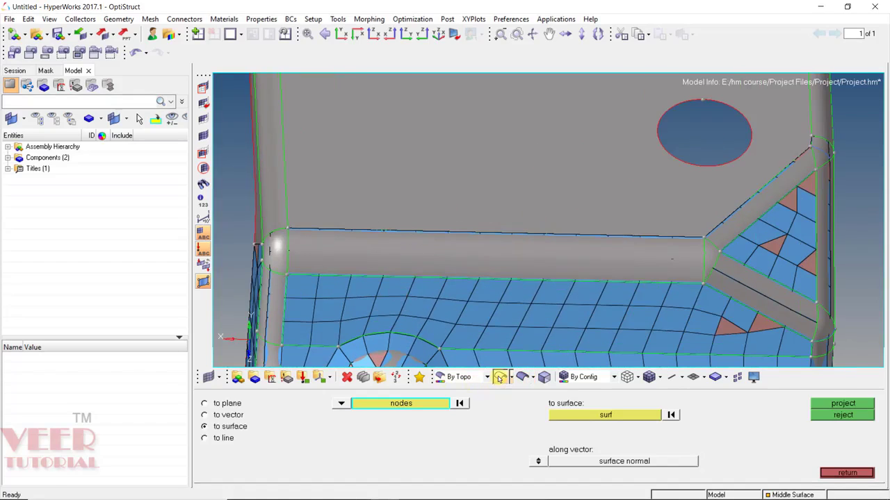
click(499, 377)
shift+drag(681, 243, 309, 267)
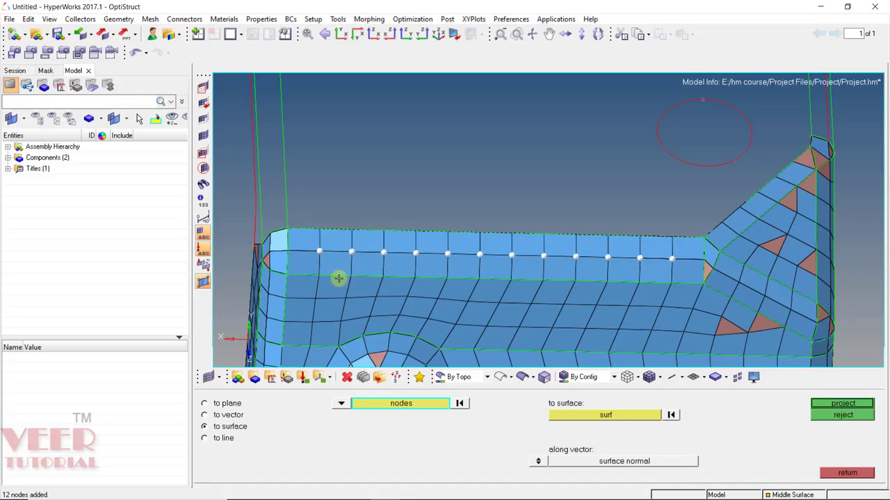
click(606, 417)
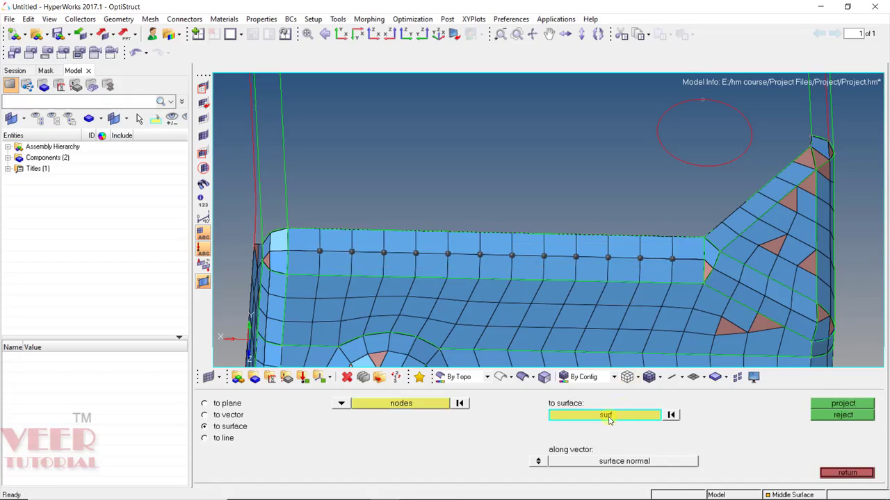
click(544, 278)
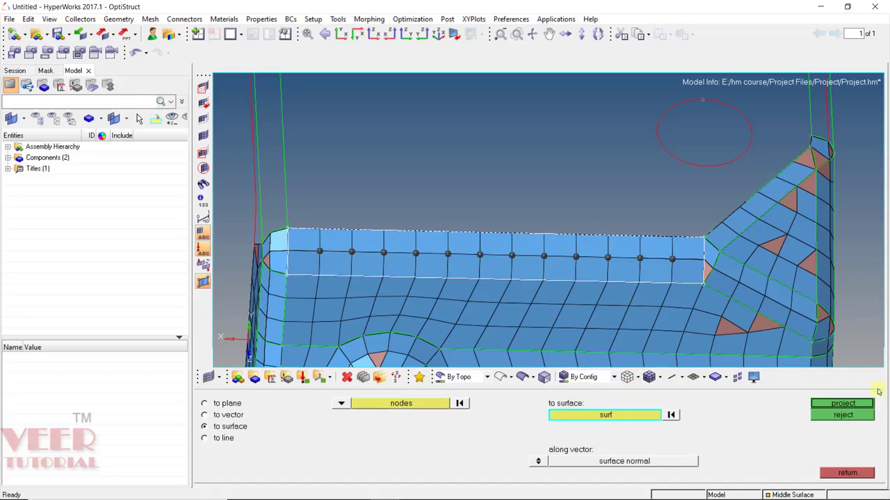
click(842, 404)
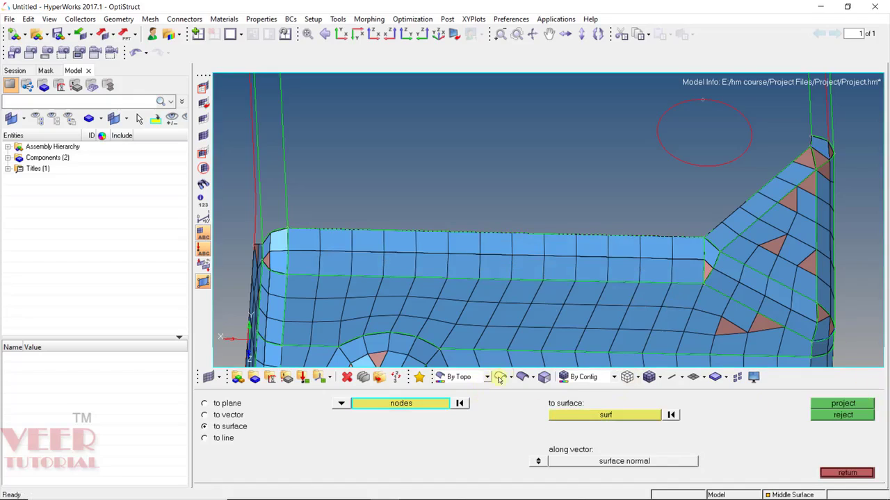
Show the shaded geometry, inspect the fillets, and switch projection to 'to line'
click(522, 377)
mouse_move(688, 268)
ctrl+mouse_down()
mouse_move(607, 294)
mouse_move(619, 285)
mouse_move(699, 288)
mouse_move(677, 270)
ctrl+mouse_up()
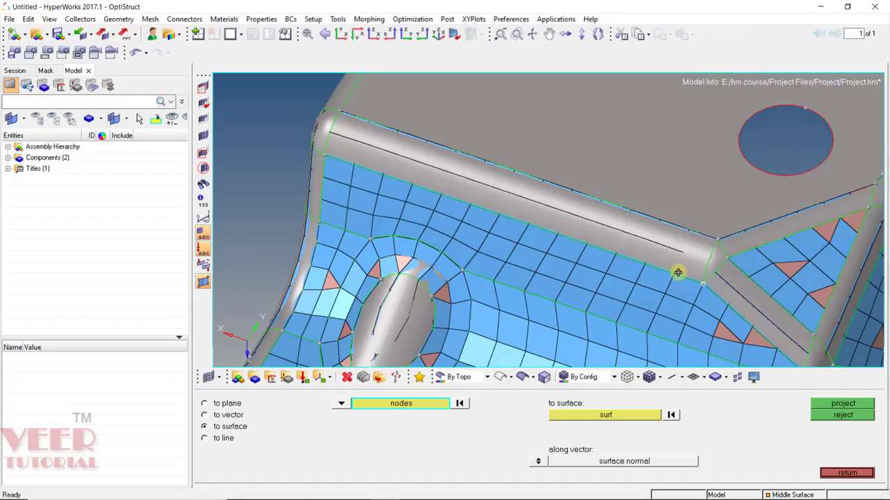
scroll(614, 212, down, 5)
scroll(537, 247, up, 5)
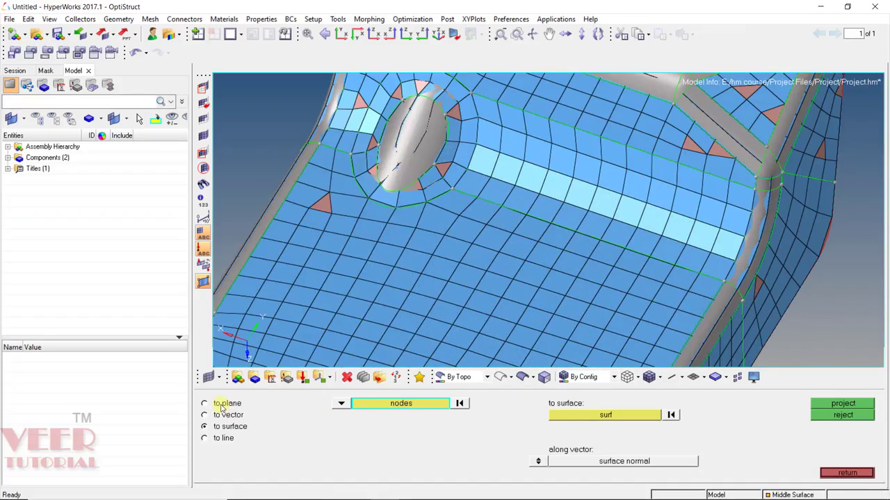
scroll(591, 226, up, 3)
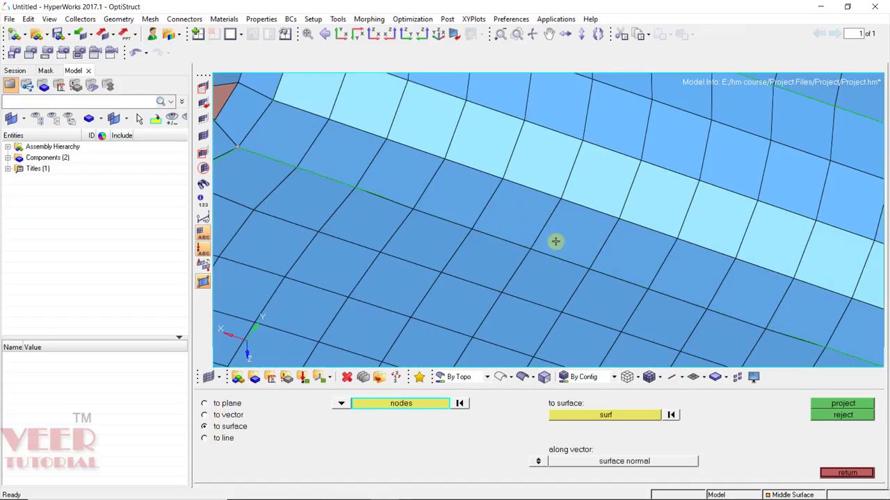
ctrl+drag(437, 257, 559, 306)
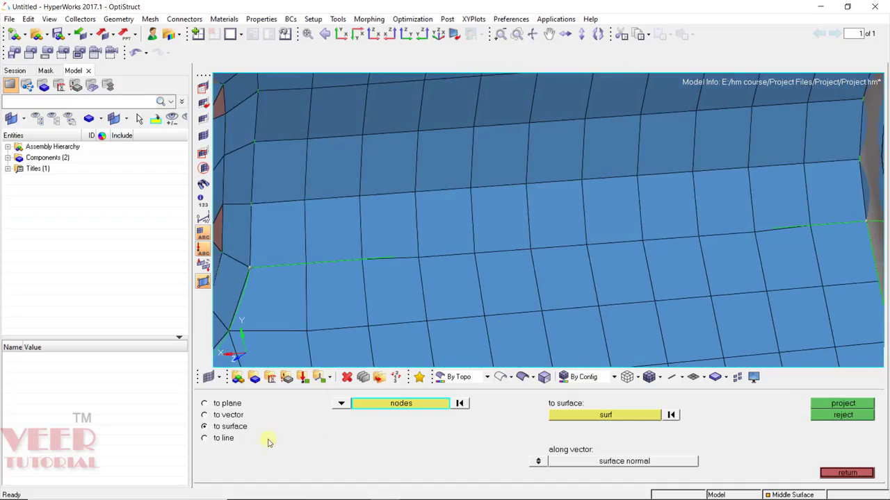
click(224, 439)
scroll(577, 218, down, 3)
ctrl+drag(576, 218, 597, 202)
scroll(597, 202, up, 3)
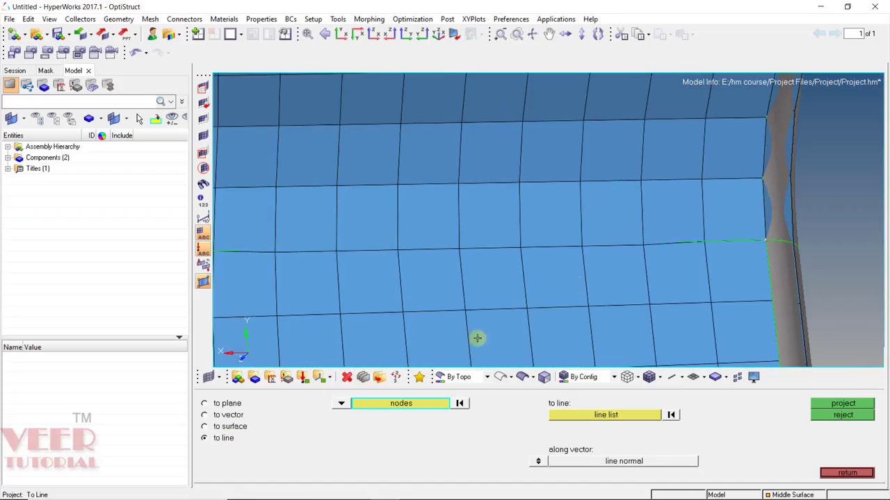
Project the row of flat-face nodes onto the green edge line, then switch projection to 'to plane'
scroll(727, 227, down, 1)
click(710, 238)
click(668, 242)
click(624, 242)
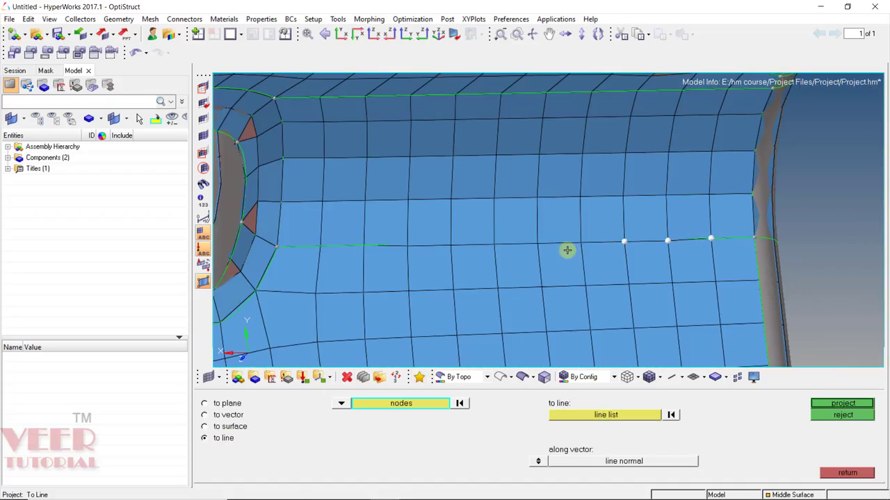
click(581, 242)
click(538, 243)
click(493, 243)
click(451, 244)
click(403, 246)
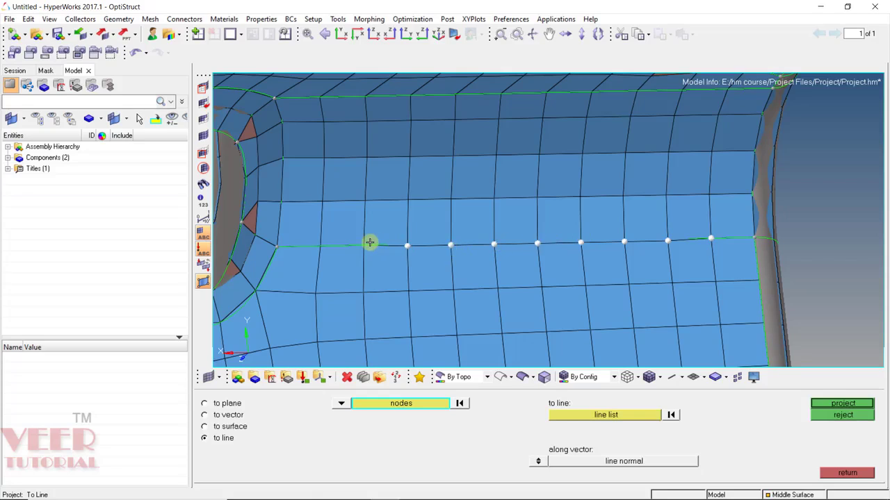
click(607, 417)
click(568, 244)
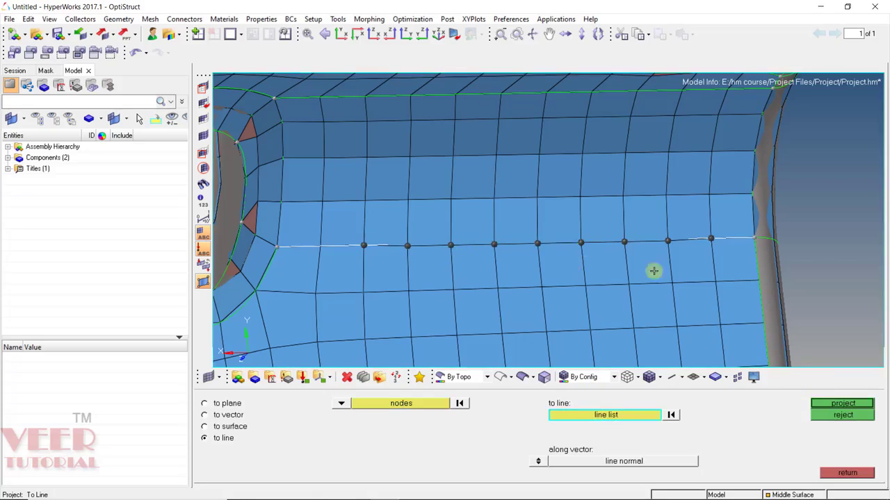
click(842, 404)
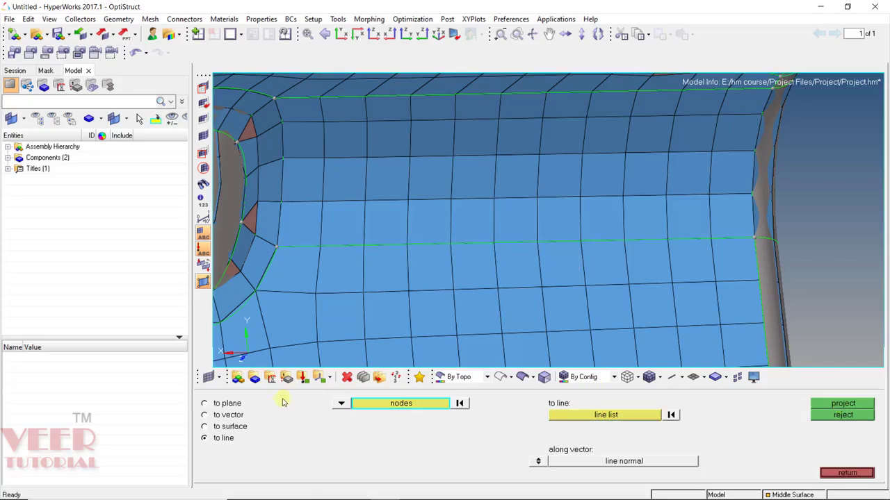
click(221, 415)
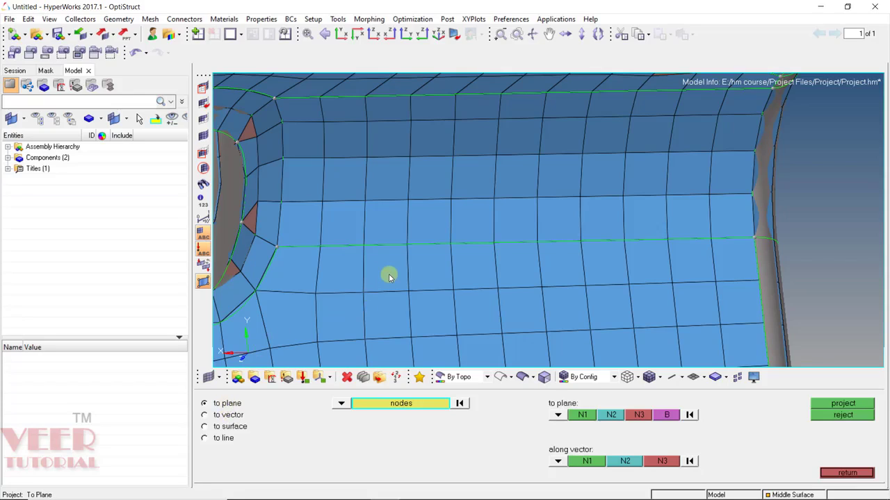
Rotate around the bracket edge and pick four interior nodes on the flat face
scroll(409, 294, down, 5)
ctrl+drag(473, 304, 417, 264)
scroll(389, 260, up, 5)
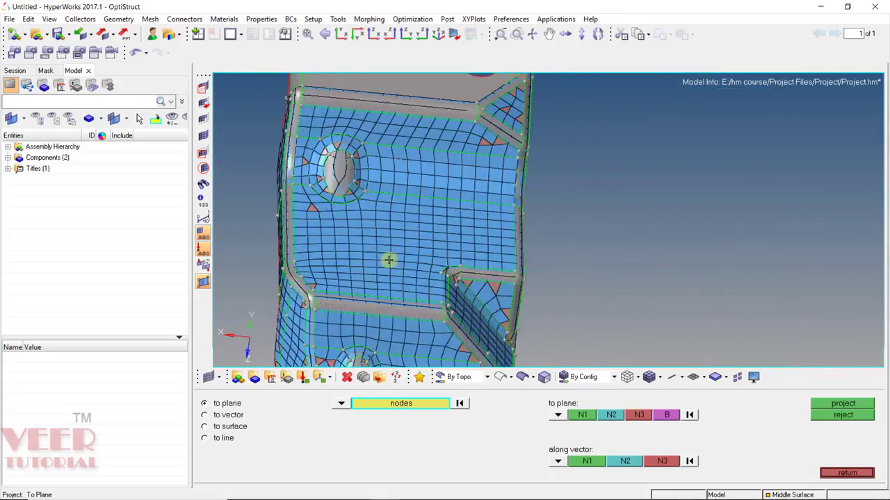
scroll(389, 260, up, 3)
ctrl+drag(354, 222, 393, 234)
scroll(358, 240, up, 5)
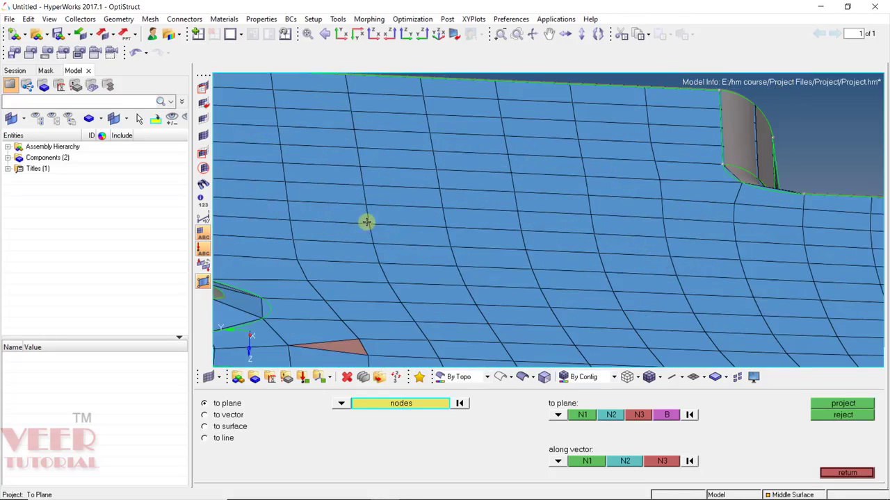
scroll(383, 215, up, 3)
click(445, 230)
click(437, 288)
click(511, 296)
click(518, 238)
scroll(436, 223, down, 3)
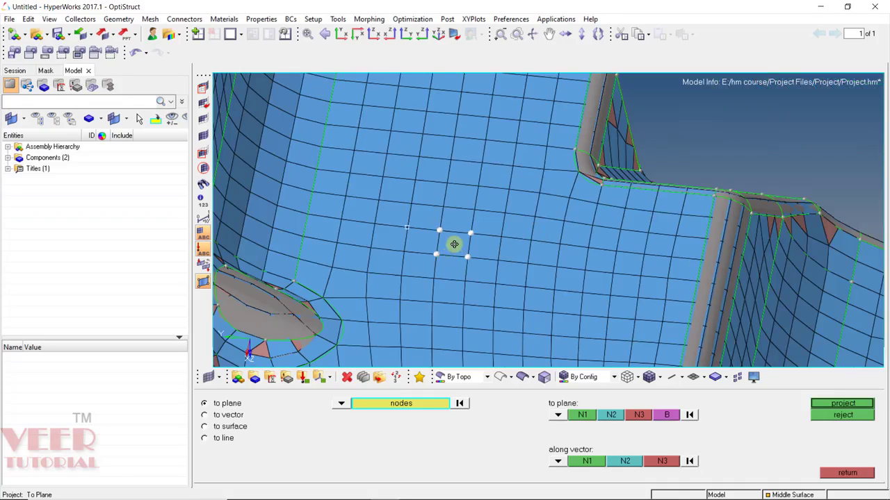
ctrl+drag(453, 249, 467, 182)
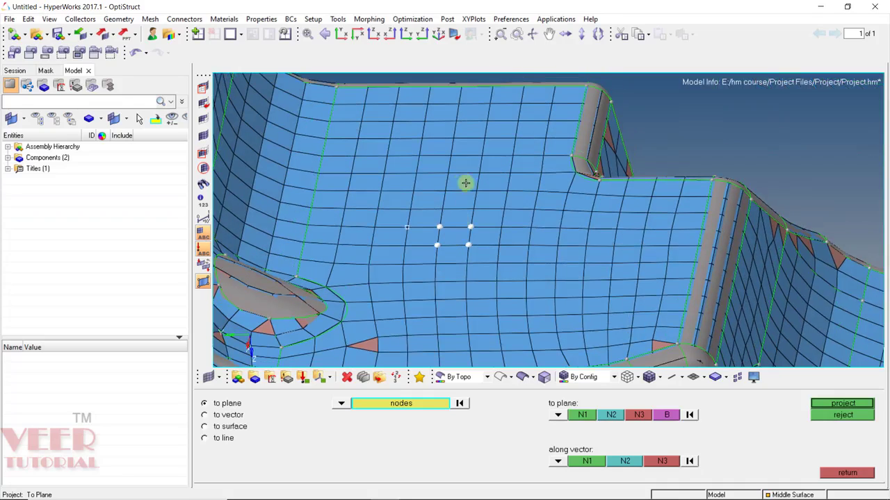
Define the plane with mesh nodes N1, N2, N3 and base B, and project the four nodes onto it
click(582, 416)
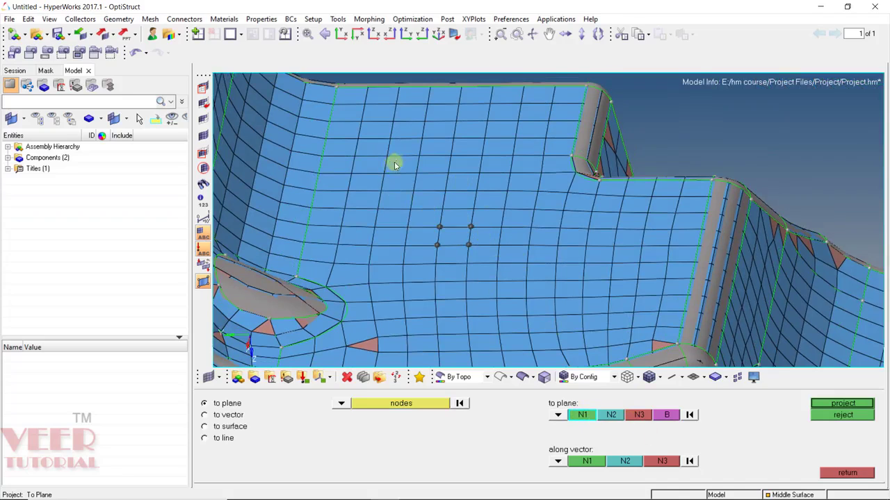
scroll(393, 164, up, 3)
click(445, 188)
click(437, 231)
click(512, 230)
click(520, 188)
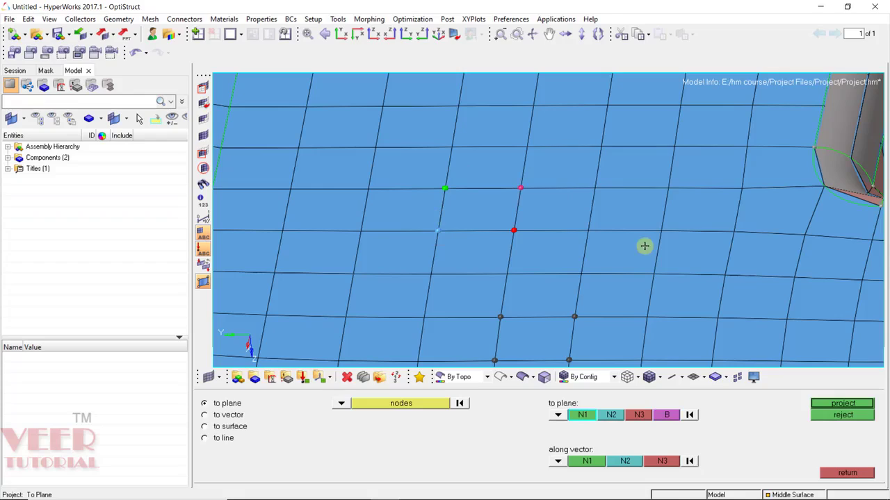
click(829, 409)
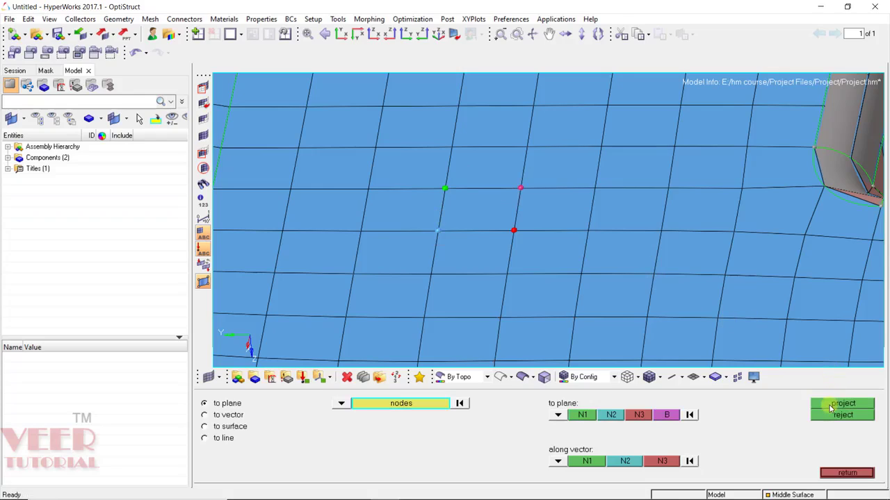
scroll(547, 184, down, 3)
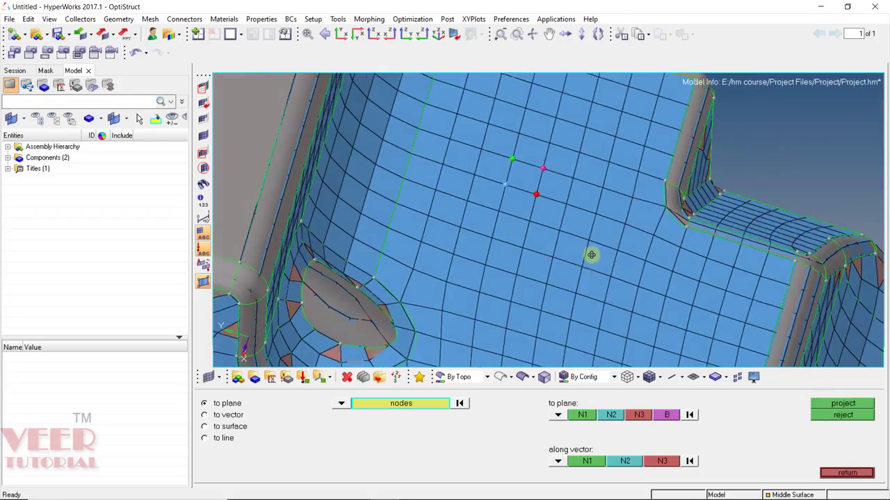